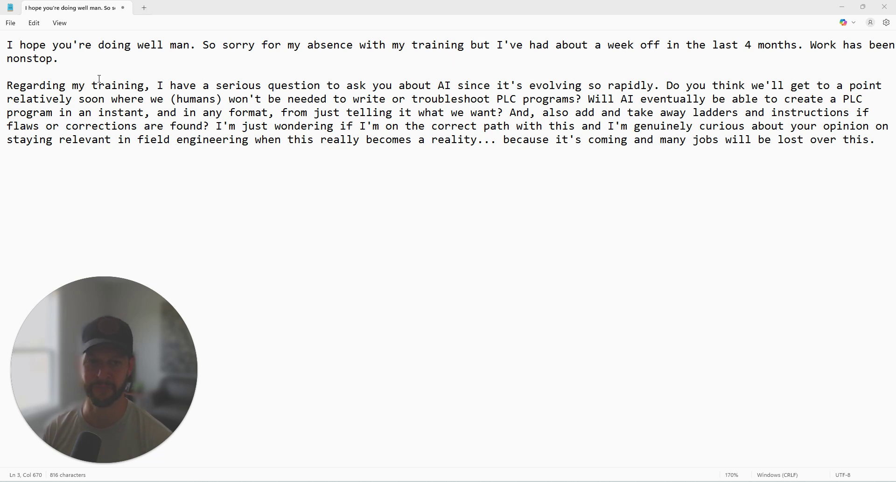
Select the Notepad draft's second paragraph, from 'Regarding' to the paragraph's end.
{"action": "double_click", "coordinate": [66, 89]}
{"action": "left_click_drag", "start_coordinate": [66, 89], "coordinate": [116, 156]}
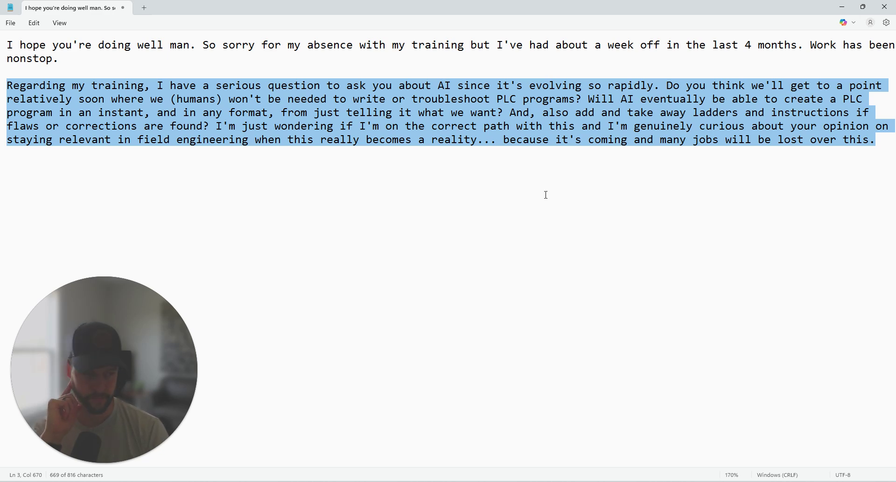
Deselect the paragraph and minimize Notepad so the ChatGPT page in Chrome shows.
{"action": "left_click", "coordinate": [580, 170]}
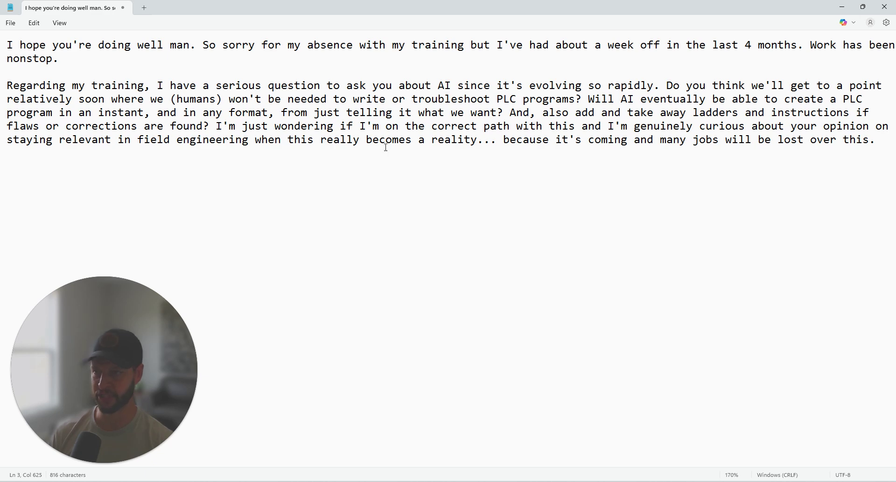
{"action": "left_click", "coordinate": [842, 7]}
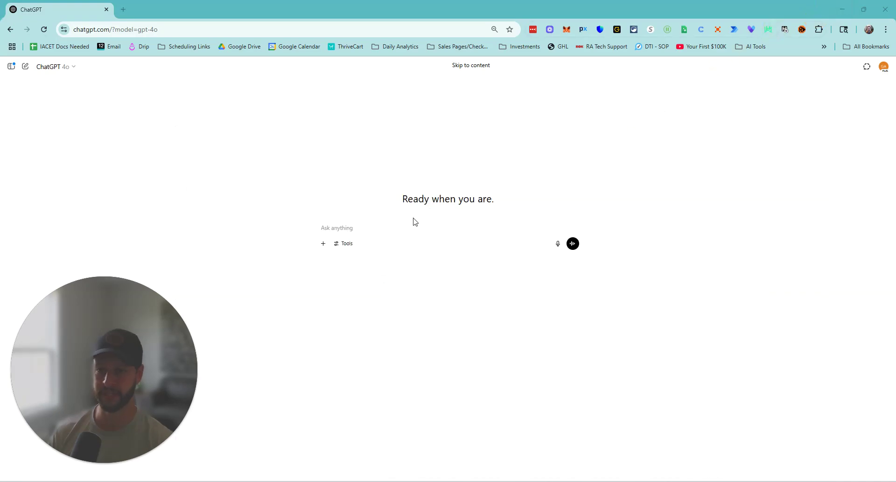
Send a PLC prompt: start button runs a pump, a second pump starts 30 seconds later for 20 seconds.
{"action": "mouse_move", "coordinate": [94, 448]}
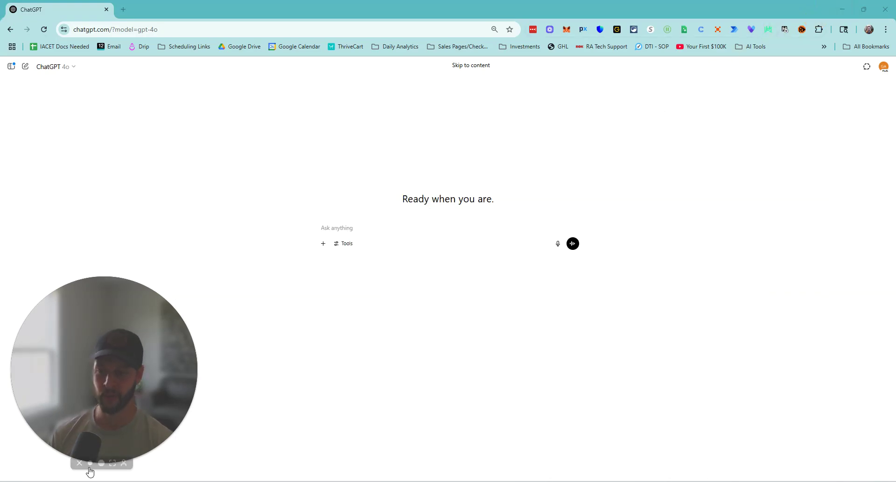
{"action": "left_click", "coordinate": [90, 464]}
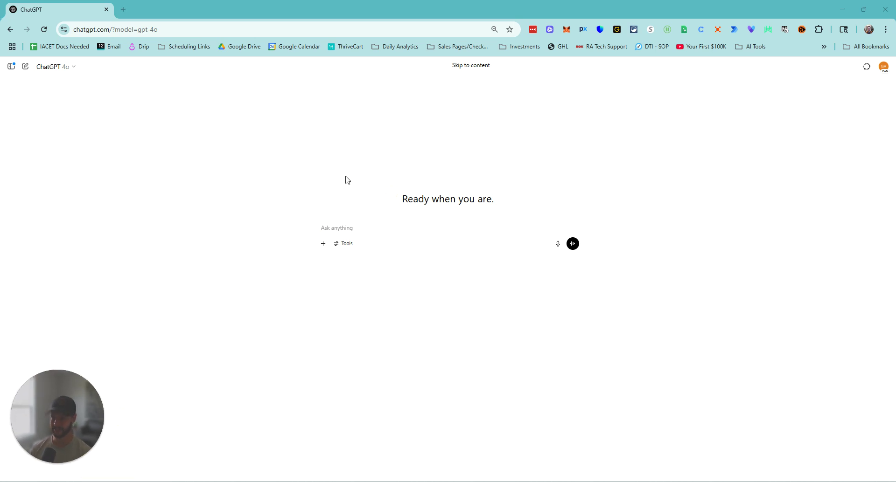
{"action": "left_click", "coordinate": [448, 217]}
{"action": "type", "text": "I want to program a PLC "}
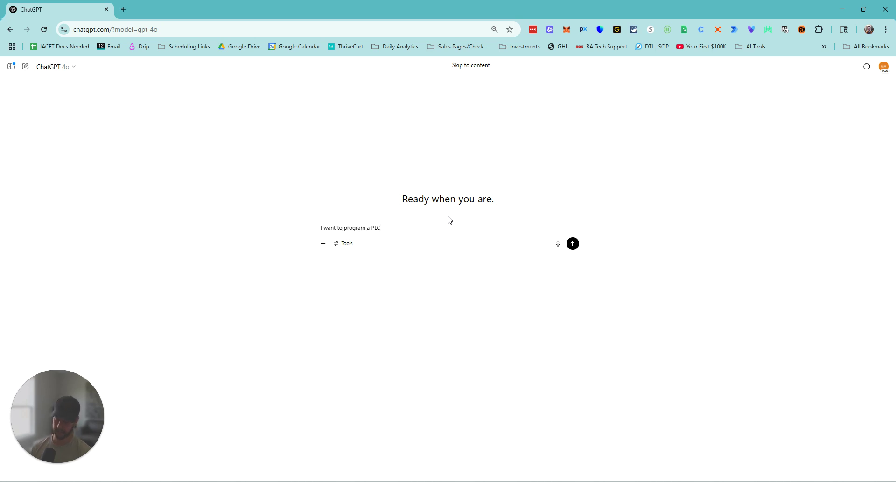
{"action": "type", "text": "to start a p"}
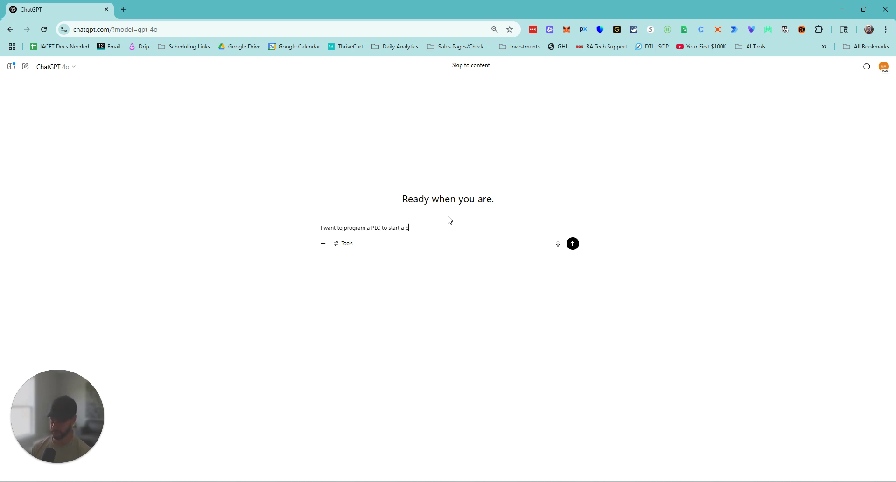
{"action": "type", "text": "ump when I piu"}
{"action": "key", "text": "BackSpace"}
{"action": "key", "text": "BackSpace"}
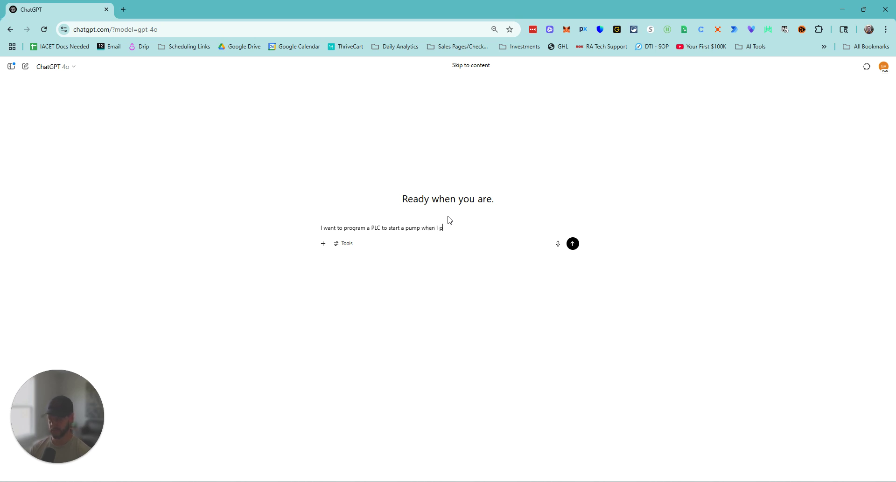
{"action": "type", "text": "ush a start butt"}
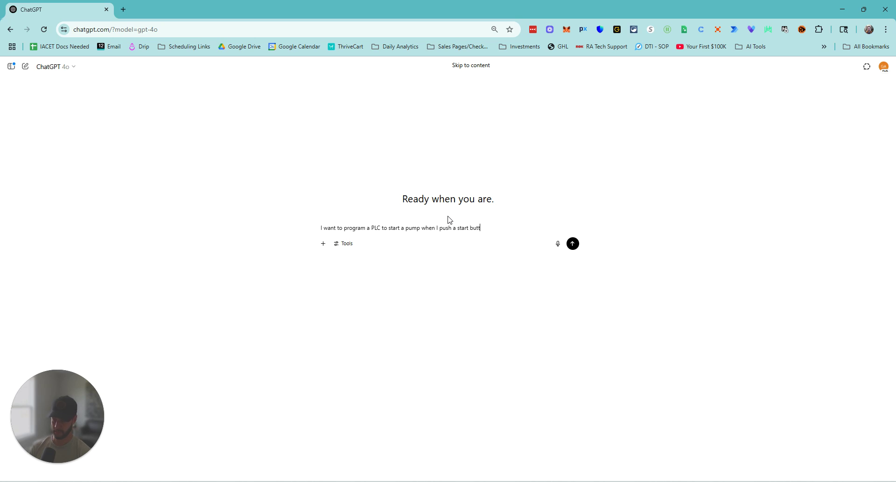
{"action": "type", "text": "on and then 30 seconds later start another pump and hold it on for"}
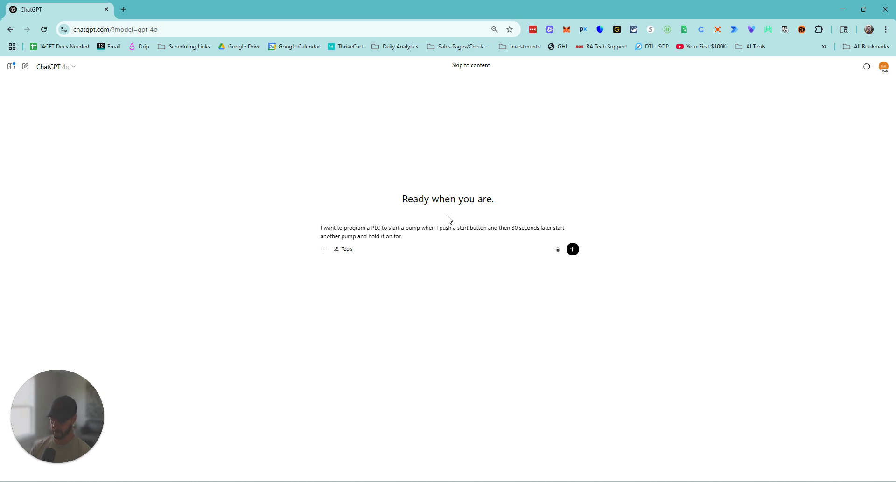
{"action": "type", "text": " 20 seconds. the first pump should only turn off after a stop push butto"}
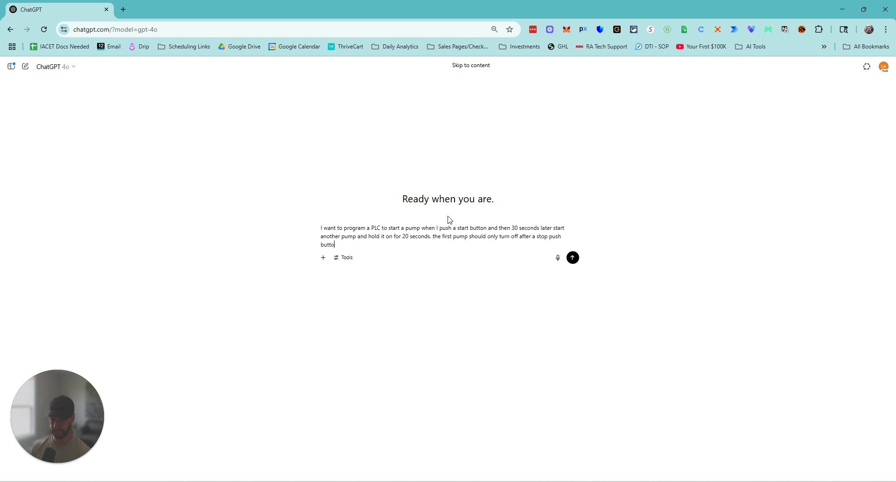
{"action": "type", "text": "n is pressed."}
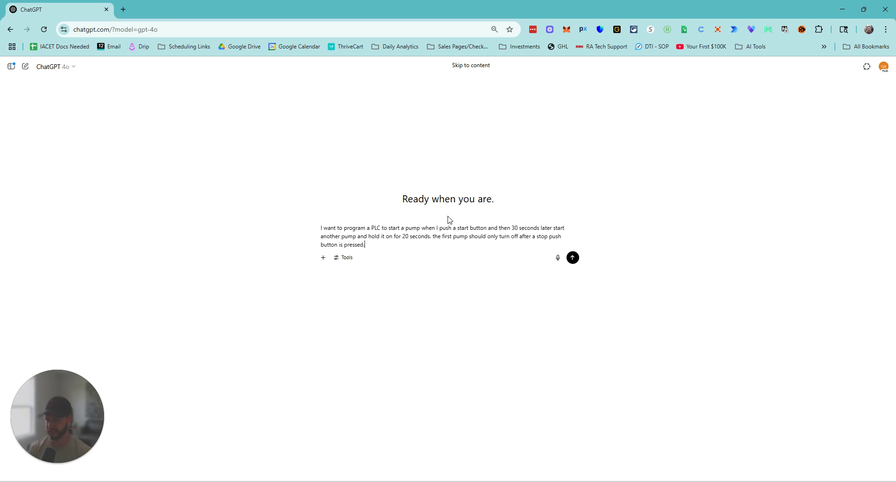
{"action": "left_click", "coordinate": [573, 258]}
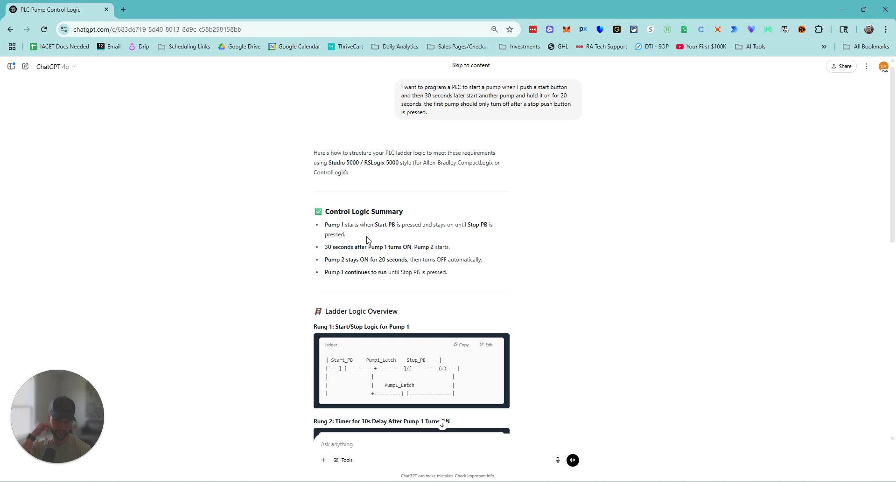
Scroll through the reply's summary and rungs, highlighting the Pump1_Latch tag in Rung 1.
{"action": "scroll", "coordinate": [367, 240], "scroll_direction": "down", "scroll_amount": 1}
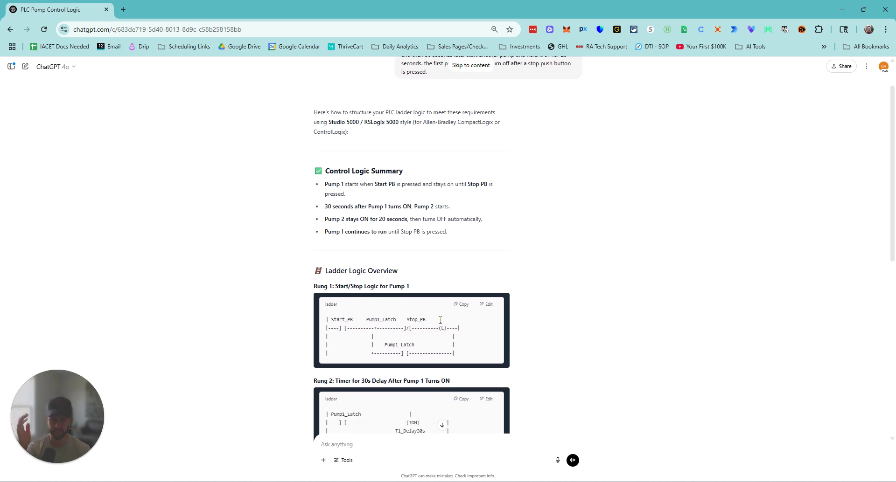
{"action": "scroll", "coordinate": [423, 321], "scroll_direction": "down", "scroll_amount": 2}
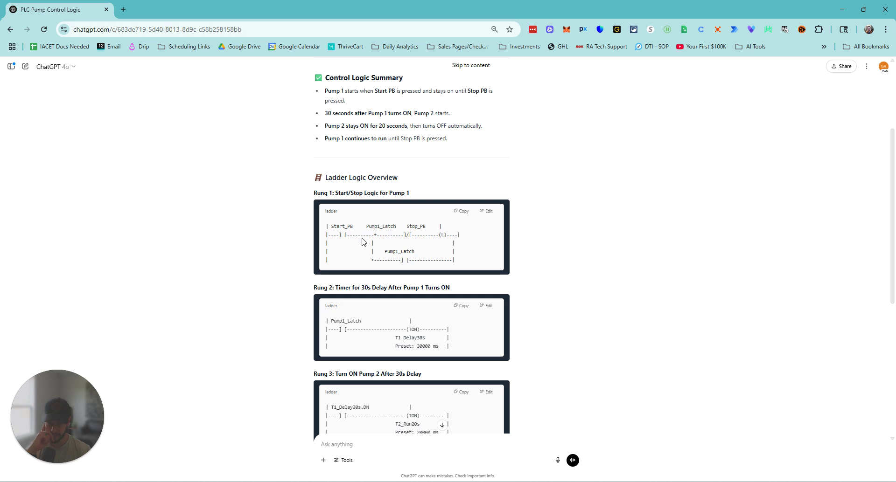
{"action": "double_click", "coordinate": [380, 226]}
{"action": "left_click", "coordinate": [380, 243]}
{"action": "scroll", "coordinate": [374, 251], "scroll_direction": "down", "scroll_amount": 1}
{"action": "scroll", "coordinate": [379, 242], "scroll_direction": "up", "scroll_amount": 2}
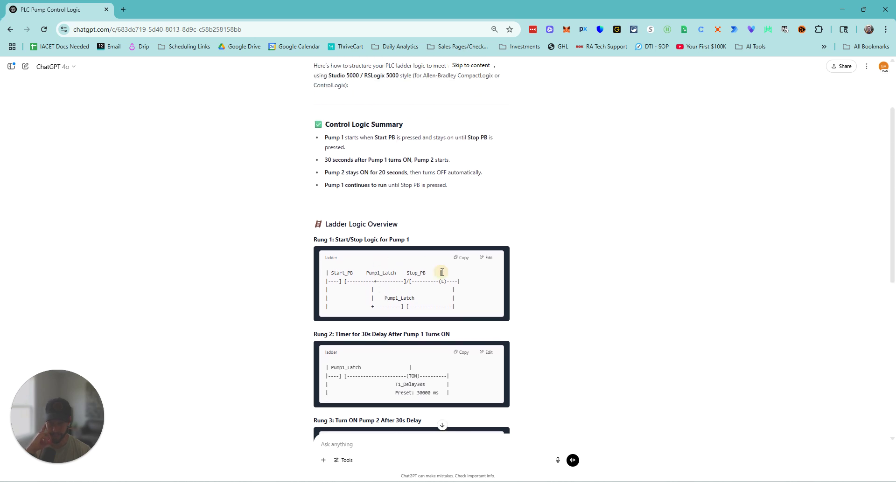
{"action": "scroll", "coordinate": [420, 297], "scroll_direction": "up", "scroll_amount": 1}
{"action": "scroll", "coordinate": [415, 294], "scroll_direction": "down", "scroll_amount": 3}
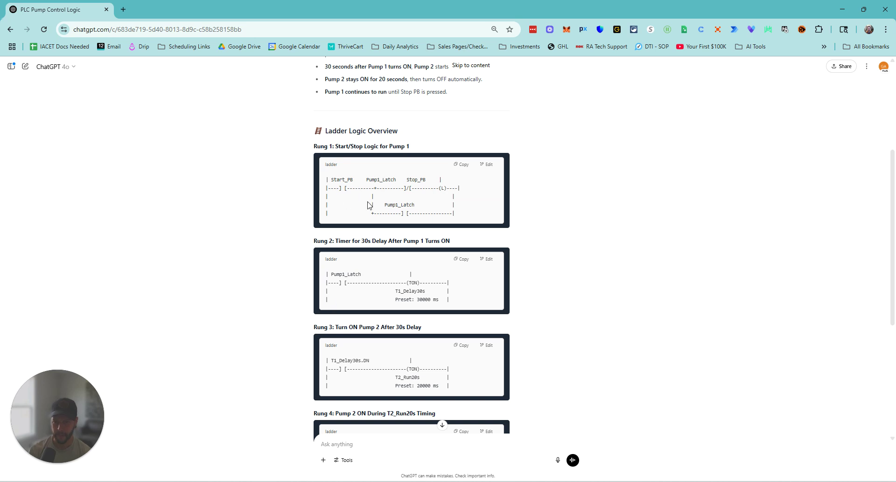
Highlight the Pump1_Latch tag and its branch text in Rung 1.
{"action": "left_click", "coordinate": [433, 188]}
{"action": "left_click", "coordinate": [445, 191]}
{"action": "left_click", "coordinate": [434, 189]}
{"action": "left_click", "coordinate": [442, 192]}
{"action": "double_click", "coordinate": [384, 181]}
{"action": "left_click", "coordinate": [382, 180]}
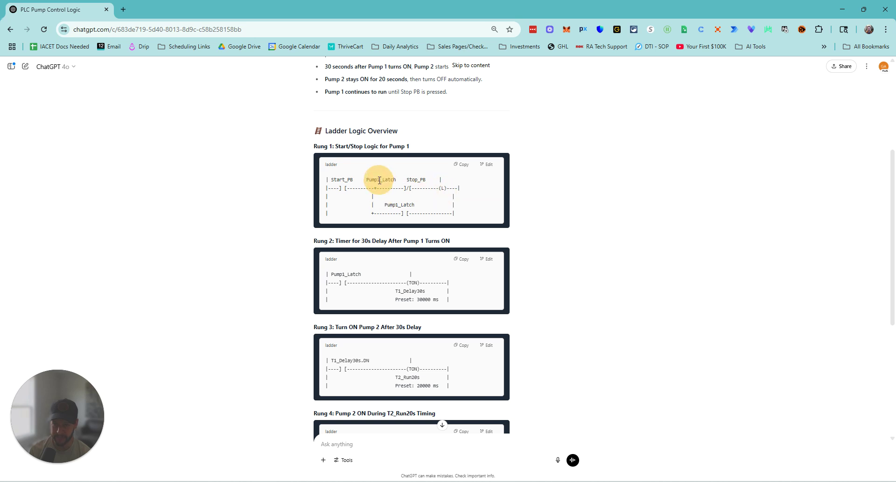
{"action": "left_click", "coordinate": [451, 183]}
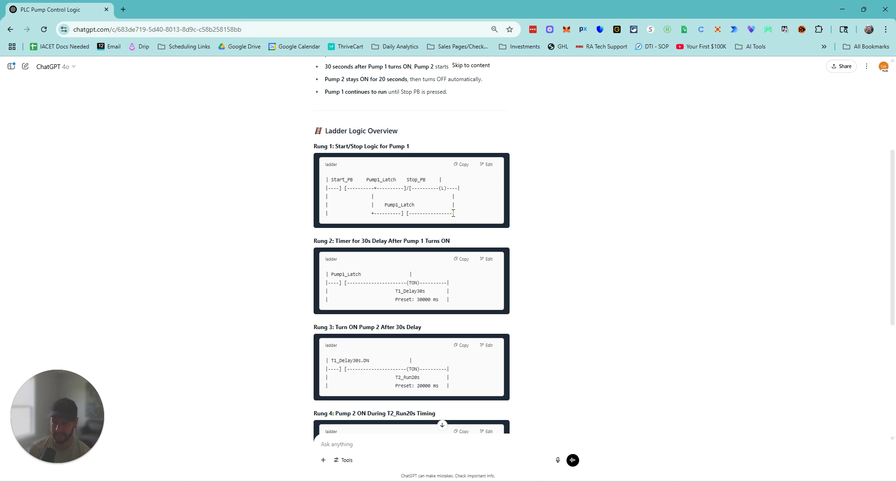
{"action": "left_click", "coordinate": [439, 189]}
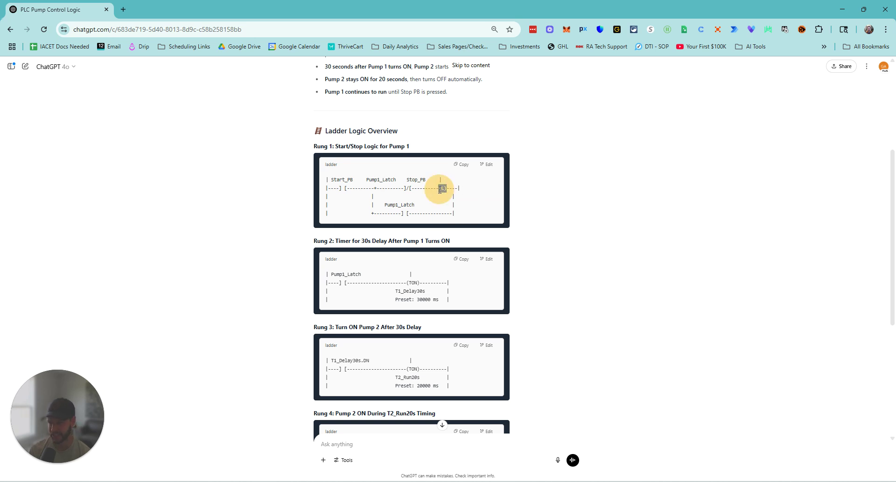
{"action": "left_click_drag", "start_coordinate": [412, 212], "coordinate": [386, 206]}
{"action": "left_click", "coordinate": [412, 218]}
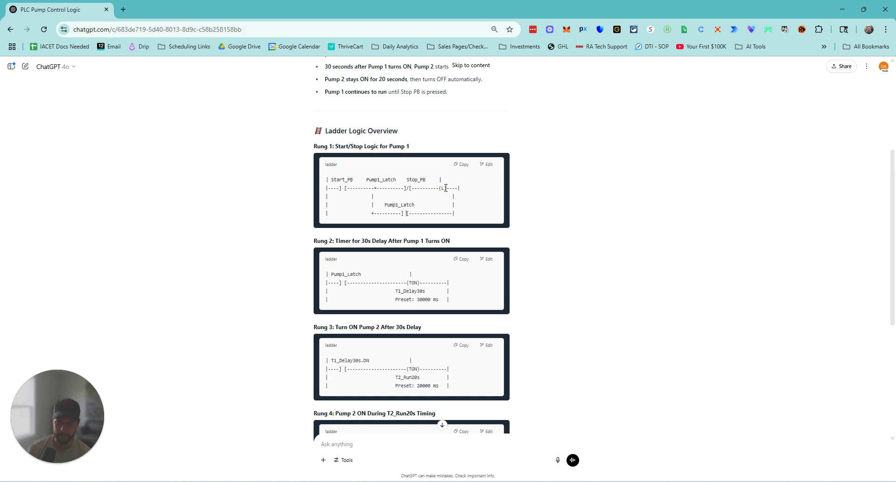
Highlight the Pump1_Latch contact in Rung 2 and the T1_Delay30s.DN line in Rung 3.
{"action": "left_click_drag", "start_coordinate": [331, 276], "coordinate": [446, 292]}
{"action": "triple_click", "coordinate": [357, 361]}
{"action": "scroll", "coordinate": [359, 376], "scroll_direction": "down", "scroll_amount": 1}
{"action": "left_click", "coordinate": [419, 340]}
{"action": "left_click_drag", "start_coordinate": [395, 331], "coordinate": [447, 331]}
Scroll to Rung 4 and highlight its T2_Run20s.TT timing bit and Pump2_Output coil.
{"action": "scroll", "coordinate": [420, 349], "scroll_direction": "down", "scroll_amount": 1}
{"action": "scroll", "coordinate": [420, 349], "scroll_direction": "down", "scroll_amount": 1}
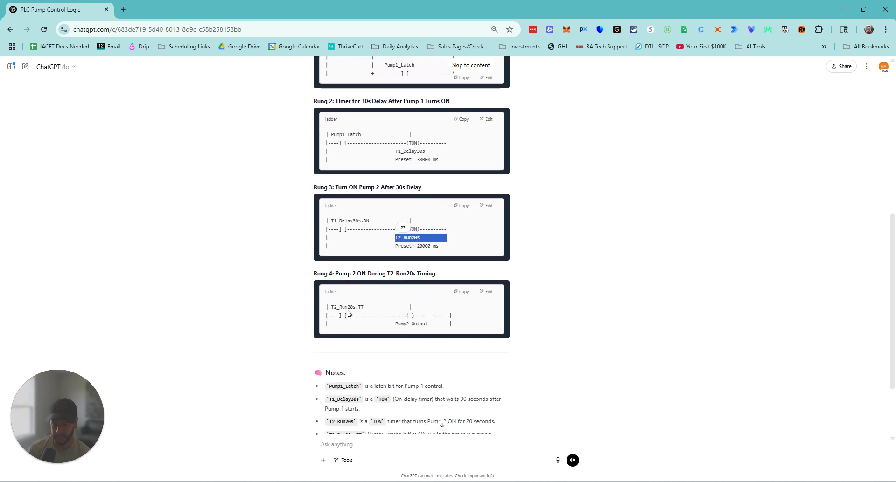
{"action": "triple_click", "coordinate": [366, 308]}
{"action": "left_click", "coordinate": [359, 308]}
{"action": "left_click_drag", "start_coordinate": [359, 309], "coordinate": [365, 310]}
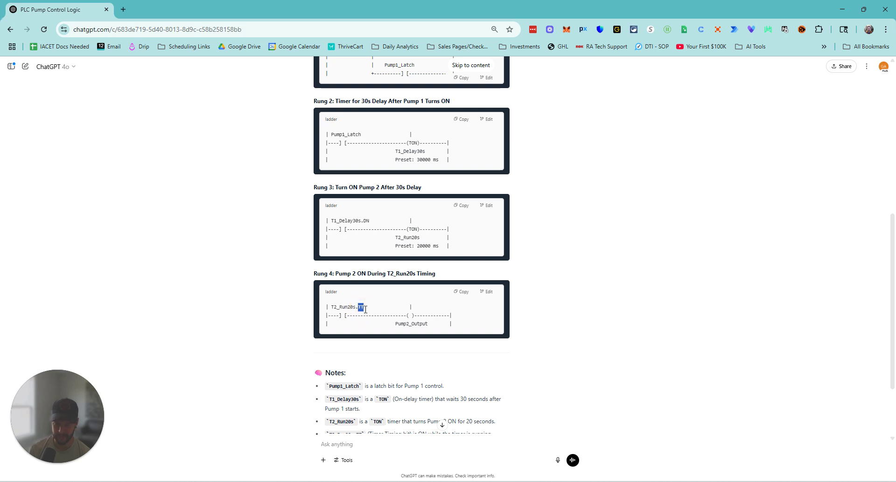
{"action": "double_click", "coordinate": [410, 323]}
{"action": "scroll", "coordinate": [442, 208], "scroll_direction": "up", "scroll_amount": 2}
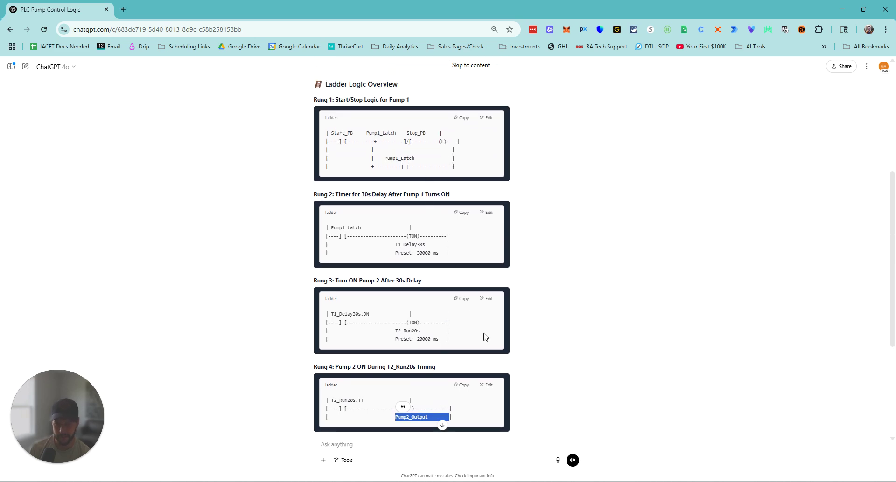
{"action": "scroll", "coordinate": [485, 336], "scroll_direction": "down", "scroll_amount": 4}
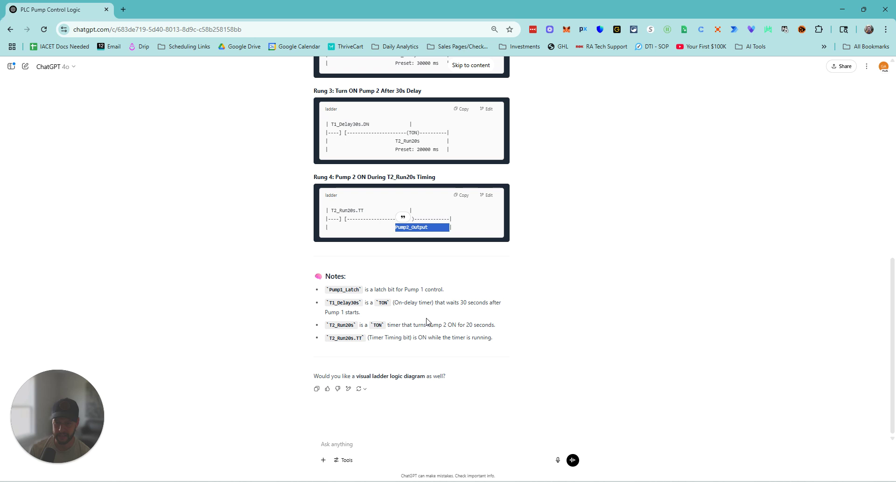
{"action": "left_click", "coordinate": [295, 353]}
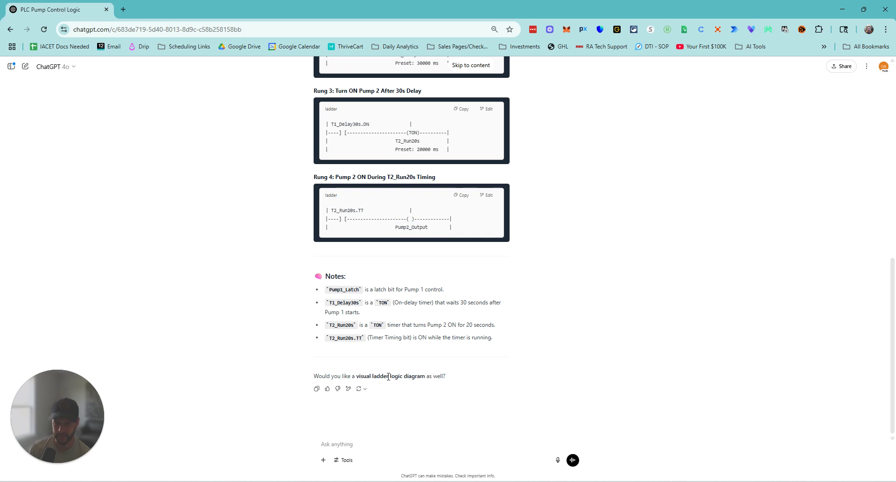
Ask ChatGPT for a Studio 5000 importable file and download the returned PumpControl.L5X.
{"action": "left_click", "coordinate": [409, 447]}
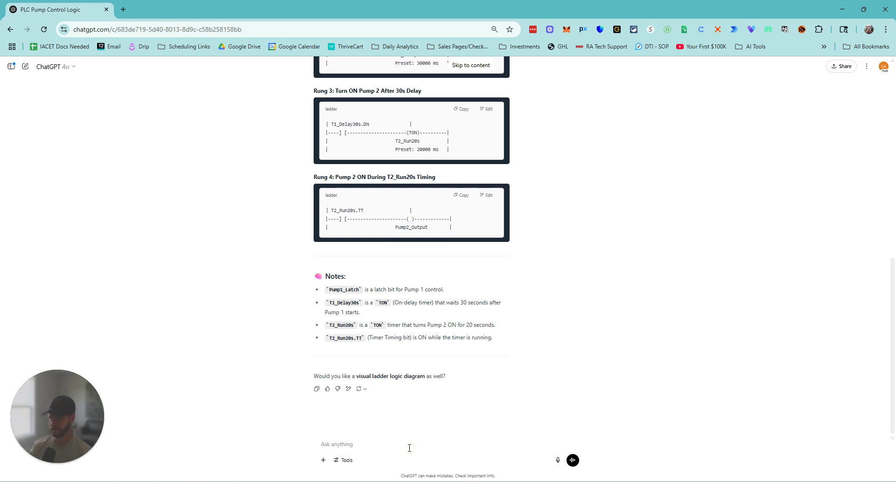
{"action": "type", "text": "g"}
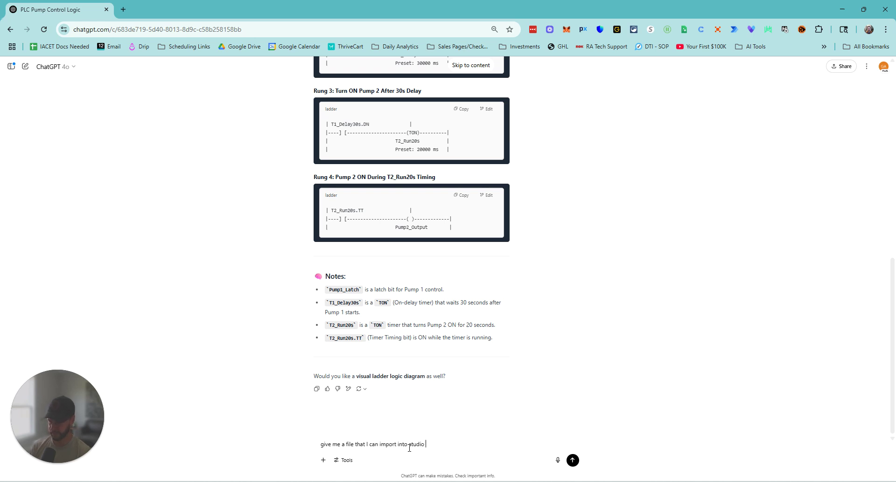
{"action": "key", "text": "Return"}
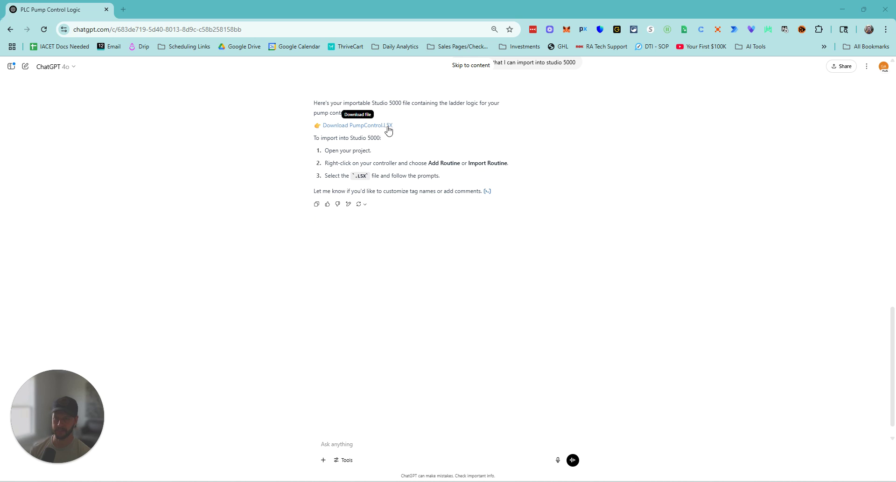
{"action": "left_click", "coordinate": [387, 126]}
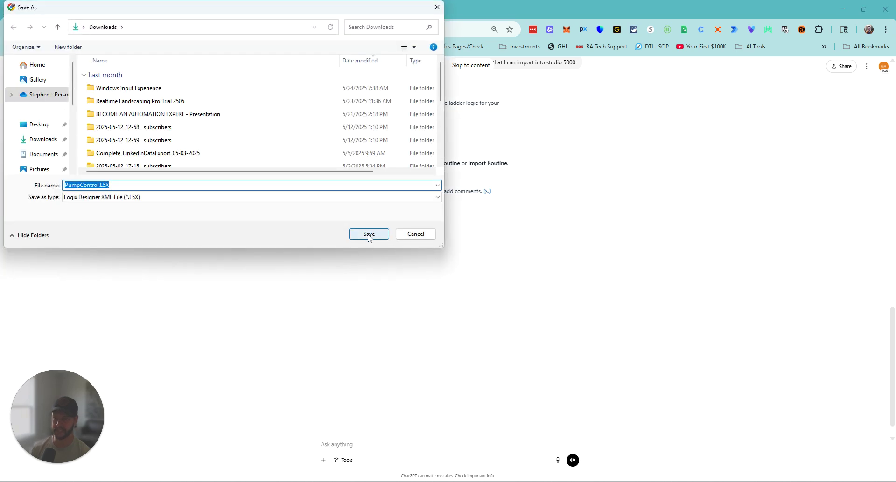
Save PumpControl.L5X into Downloads and switch to Logix Designer.
{"action": "left_click", "coordinate": [370, 235]}
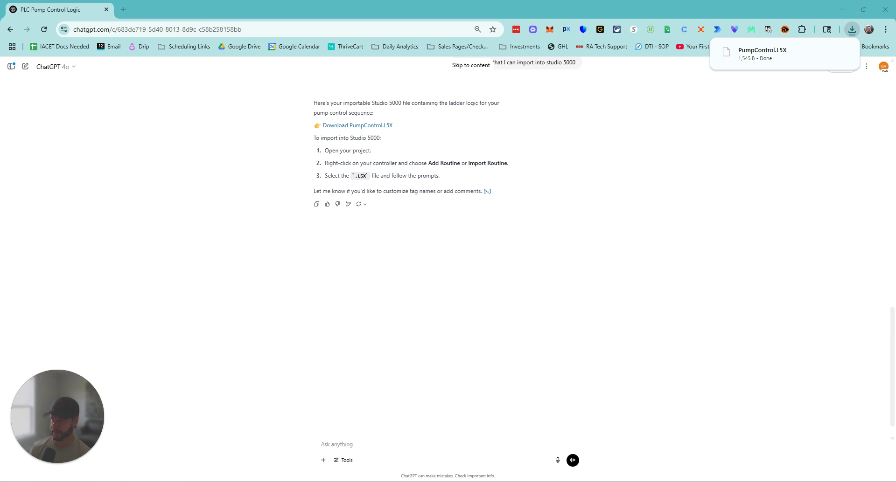
{"action": "key", "text": "alt+Tab"}
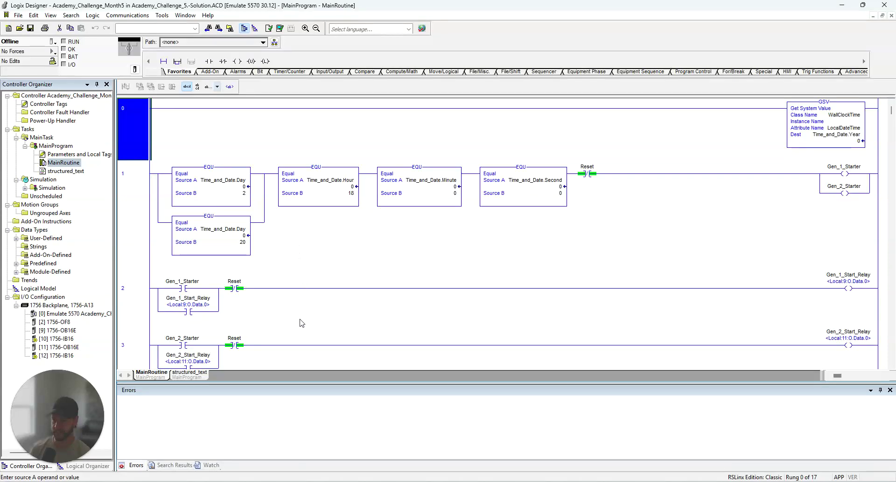
Try opening PumpControl.L5X as a Logix Designer project, then dismiss the missing-controller error and cancel.
{"action": "left_click", "coordinate": [20, 29]}
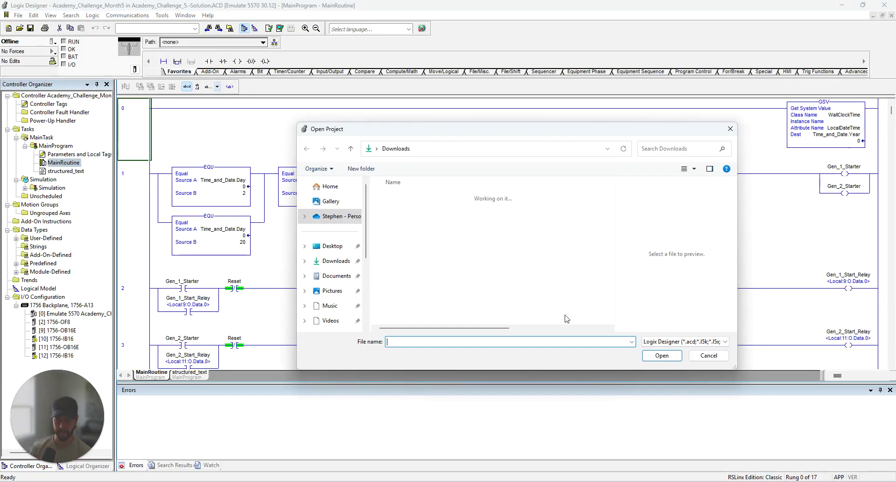
{"action": "left_click", "coordinate": [657, 344]}
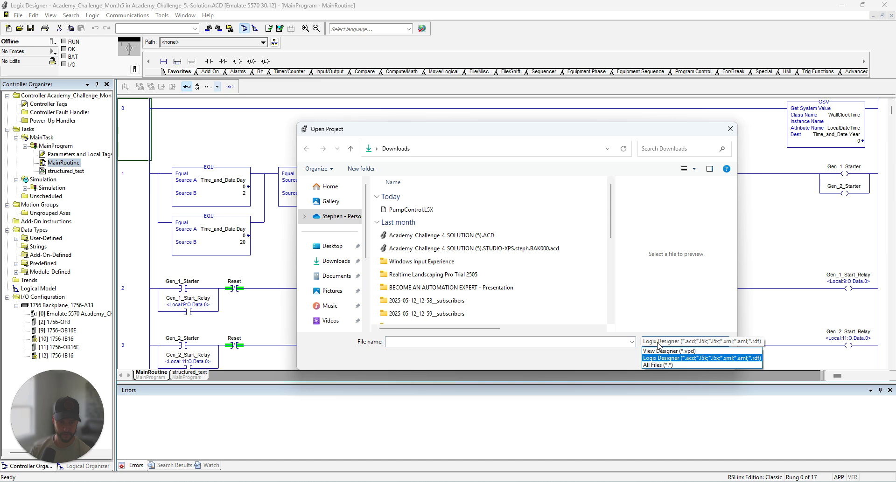
{"action": "left_click", "coordinate": [704, 359]}
{"action": "double_click", "coordinate": [410, 209]}
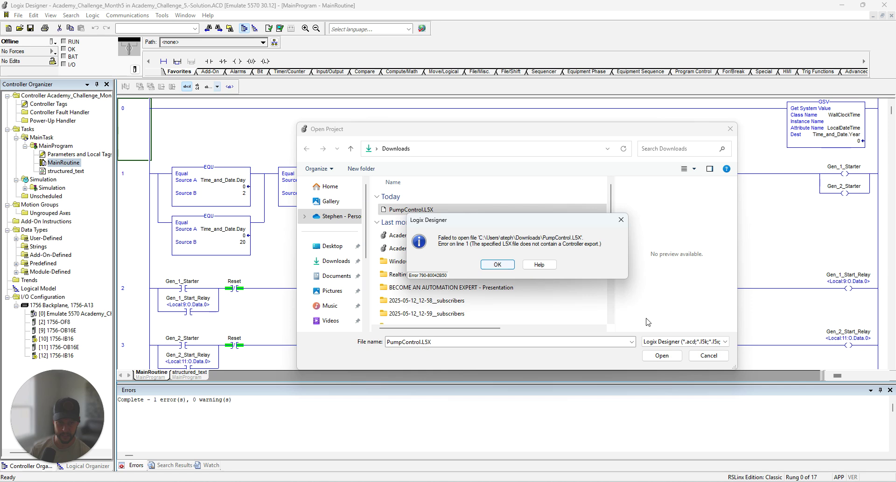
{"action": "left_click", "coordinate": [708, 356]}
{"action": "left_click", "coordinate": [498, 265]}
{"action": "left_click", "coordinate": [730, 129]}
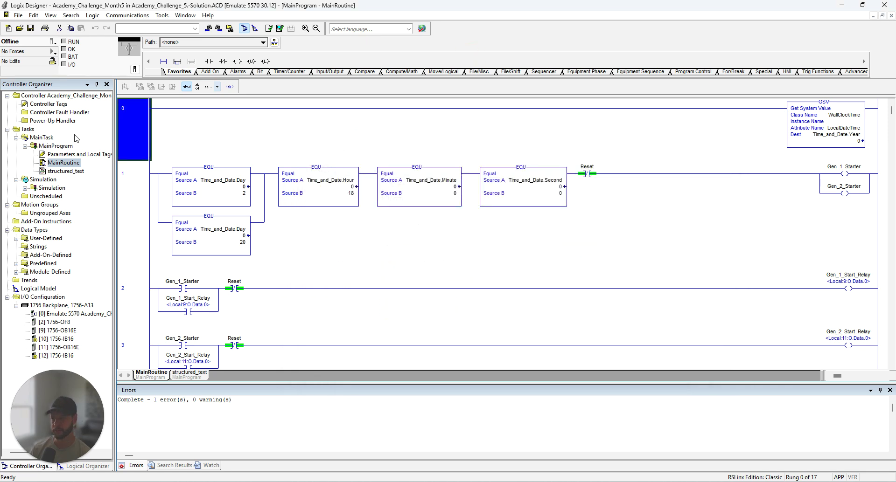
{"action": "right_click", "coordinate": [35, 138]}
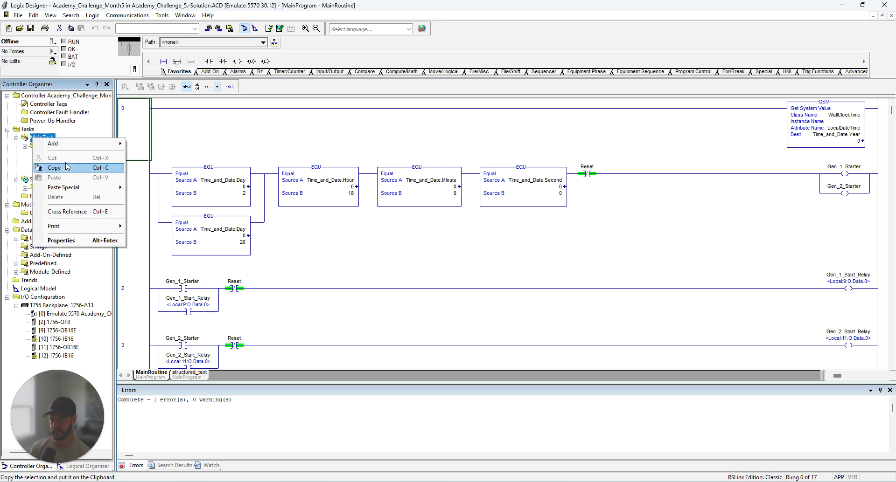
{"action": "key", "text": "Escape"}
{"action": "left_click", "coordinate": [56, 146]}
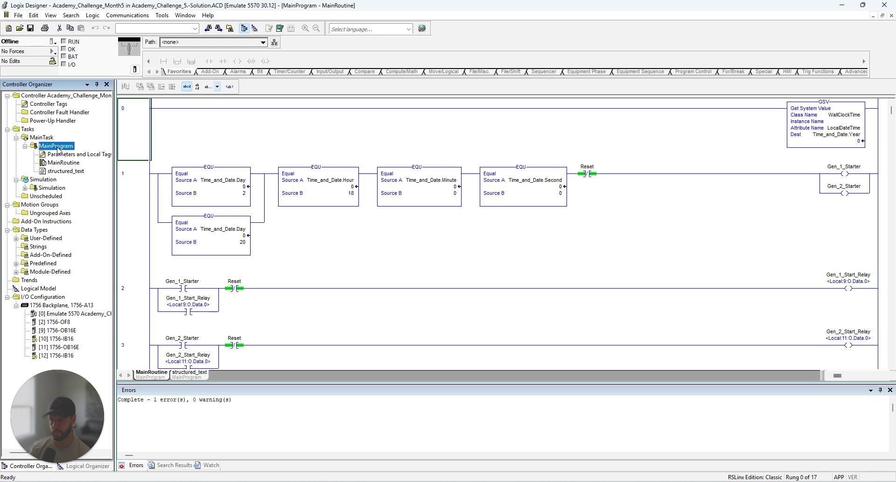
{"action": "right_click", "coordinate": [56, 148]}
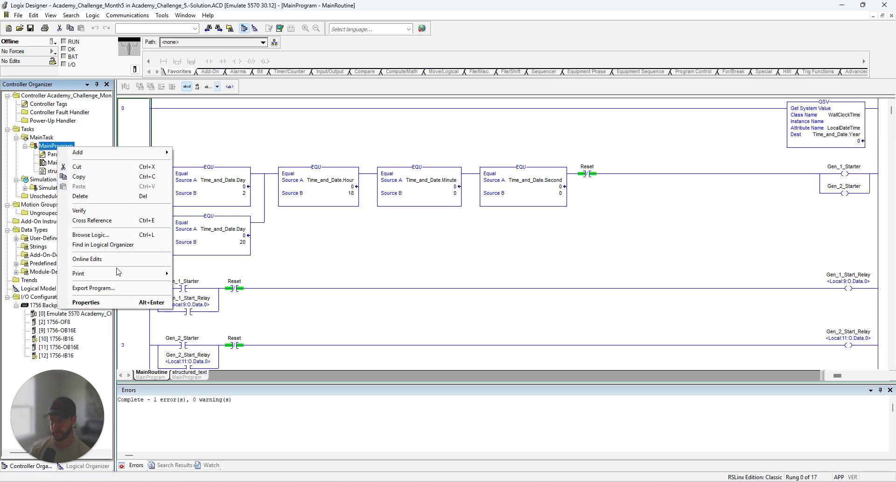
{"action": "left_click", "coordinate": [19, 15]}
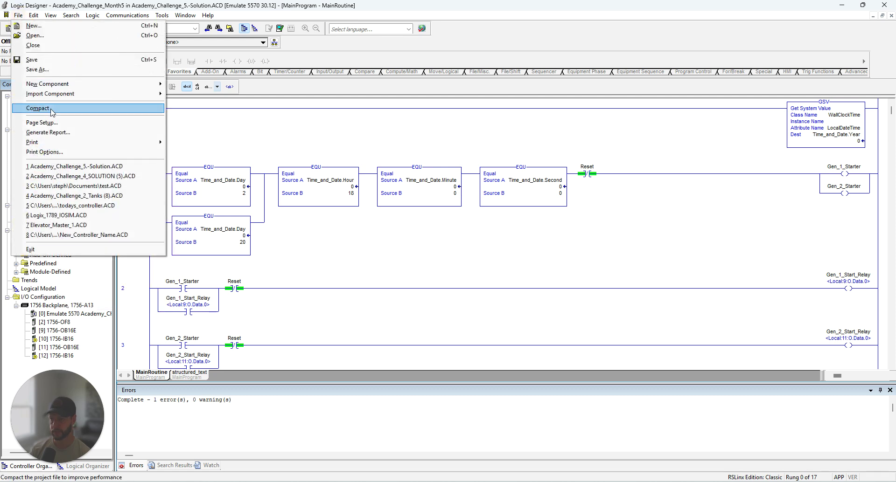
{"action": "mouse_move", "coordinate": [84, 93]}
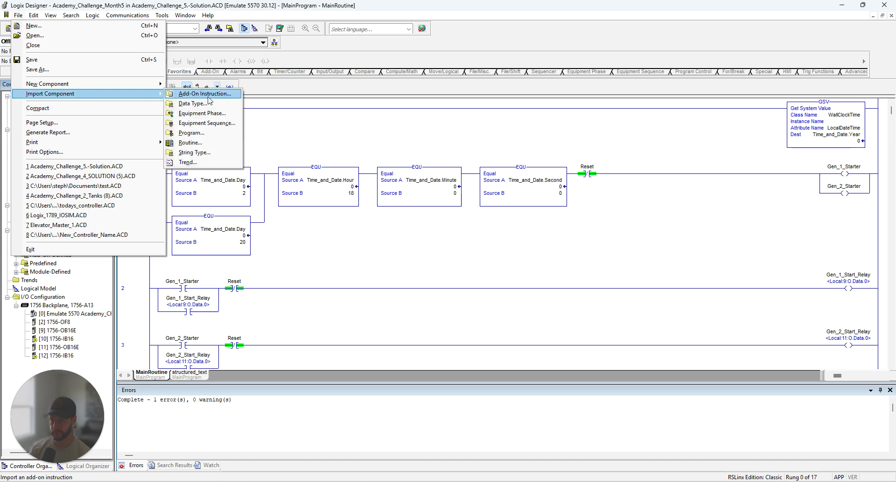
{"action": "left_click", "coordinate": [212, 144]}
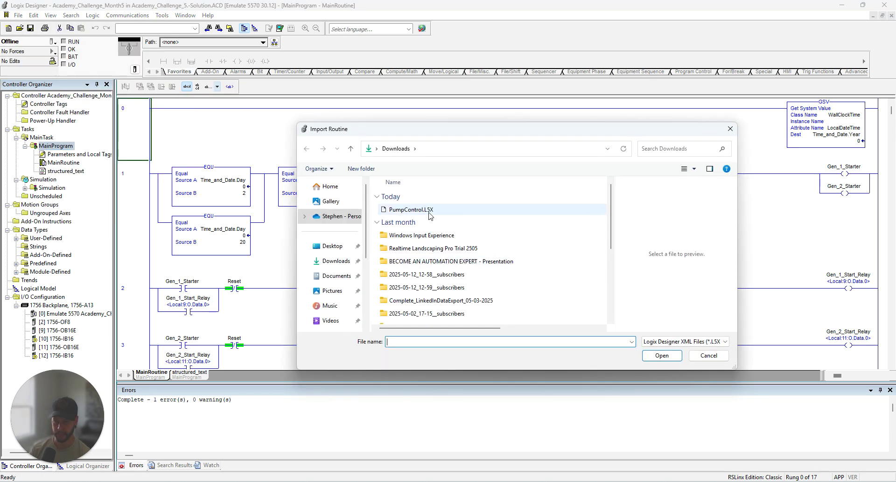
{"action": "double_click", "coordinate": [429, 211]}
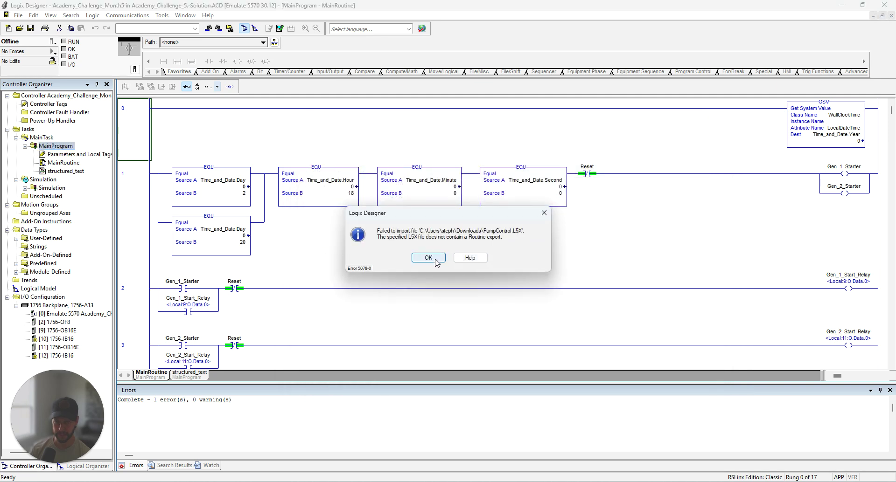
{"action": "left_click", "coordinate": [429, 258]}
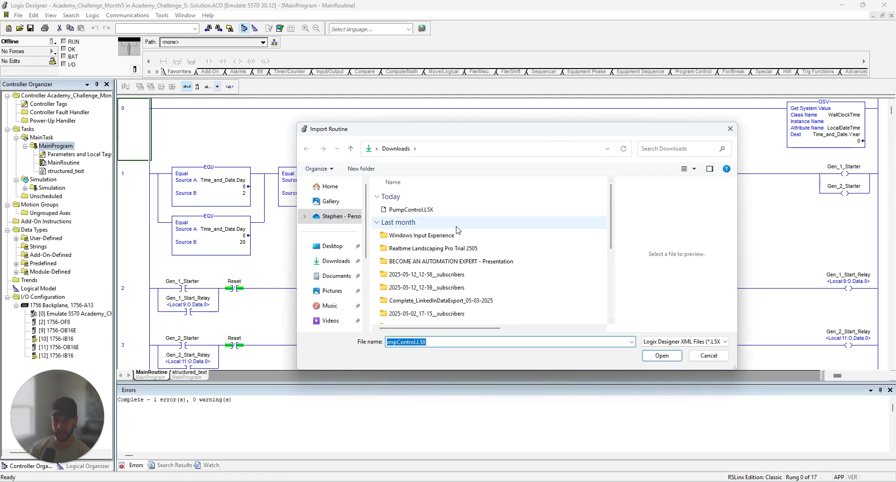
{"action": "left_click", "coordinate": [709, 356]}
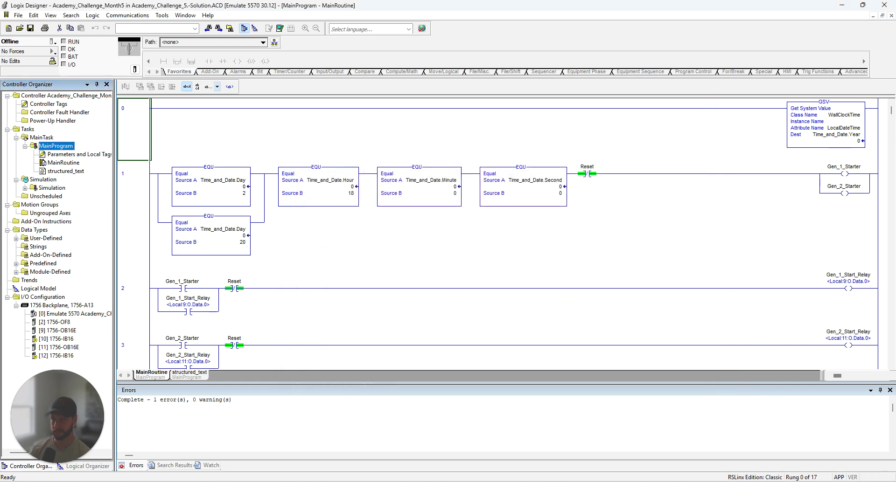
{"action": "left_click", "coordinate": [17, 16]}
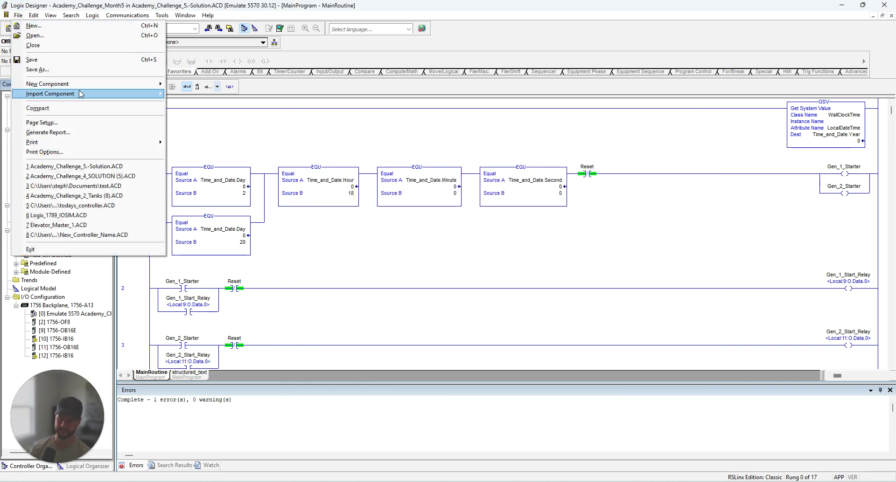
{"action": "mouse_move", "coordinate": [81, 94]}
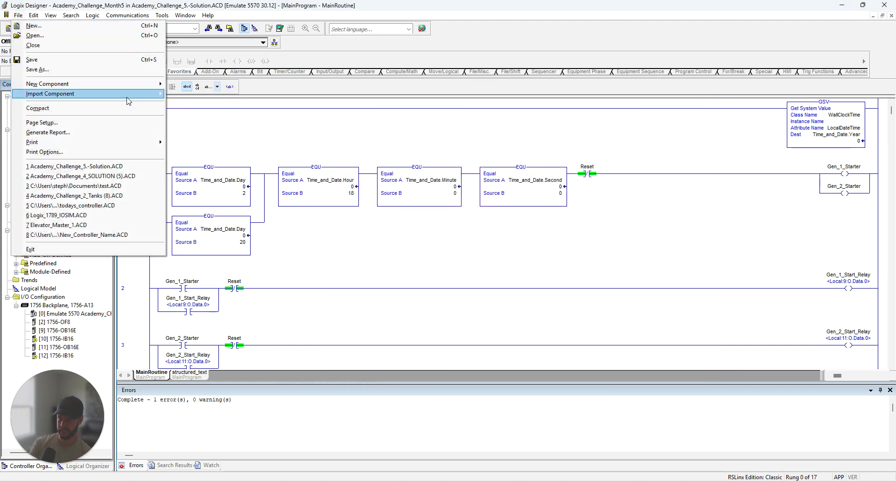
Try importing PumpControl.L5X as a program via Import Component, dismissing the rejection error.
{"action": "left_click", "coordinate": [189, 124]}
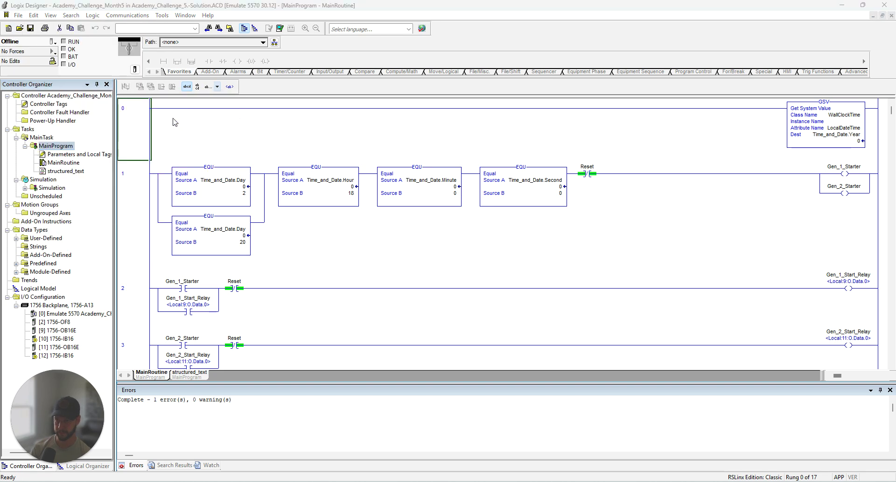
{"action": "left_click", "coordinate": [730, 128]}
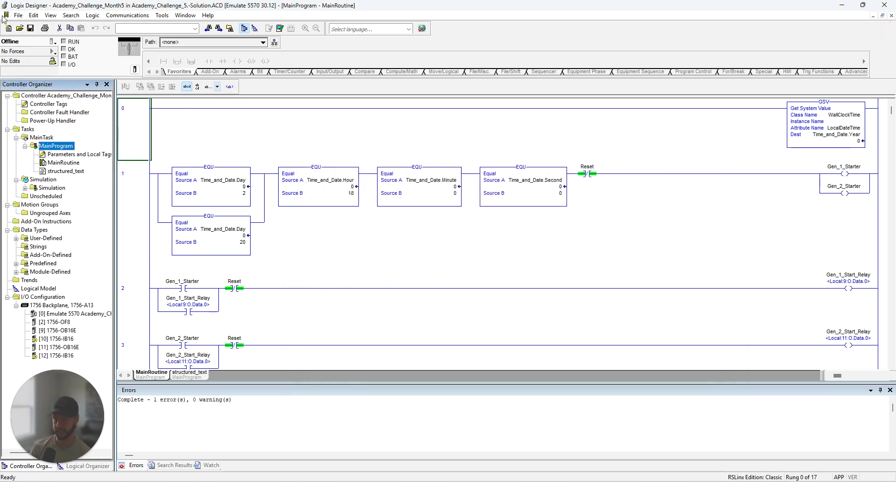
{"action": "left_click", "coordinate": [19, 16]}
{"action": "mouse_move", "coordinate": [138, 93]}
{"action": "left_click", "coordinate": [220, 133]}
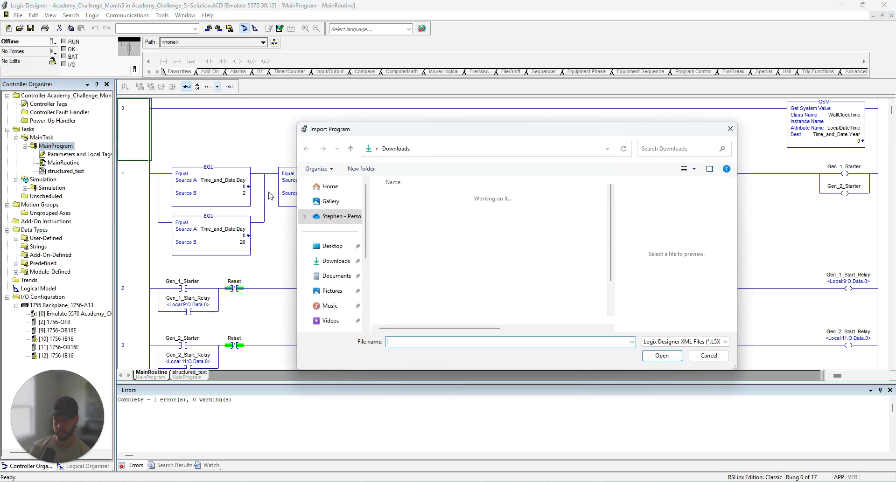
{"action": "double_click", "coordinate": [479, 212]}
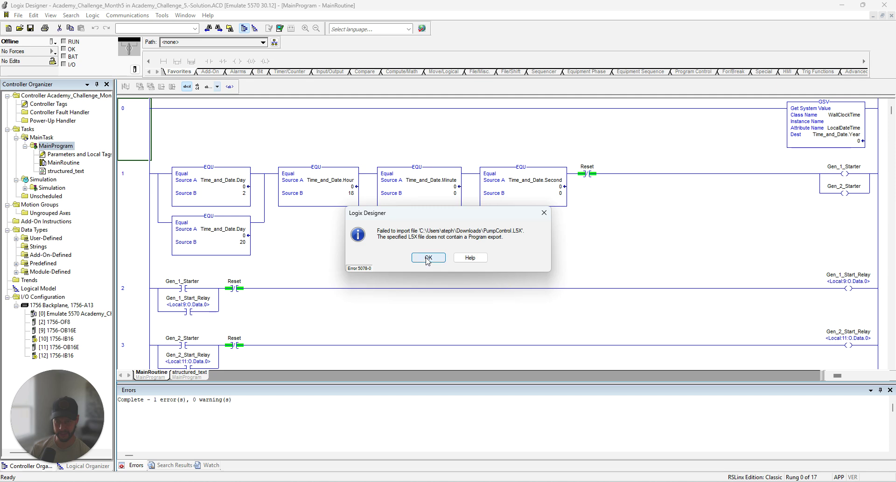
{"action": "left_click", "coordinate": [427, 258]}
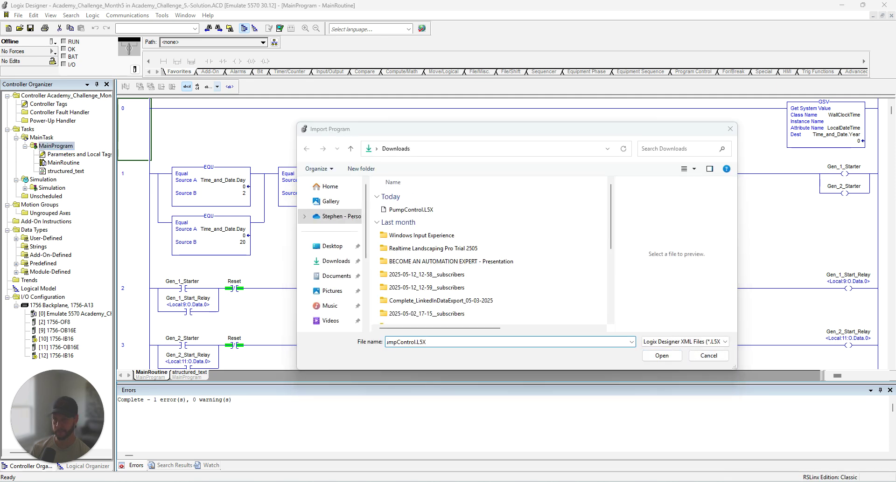
{"action": "key", "text": "alt+Tab"}
{"action": "key", "text": "alt+Tab"}
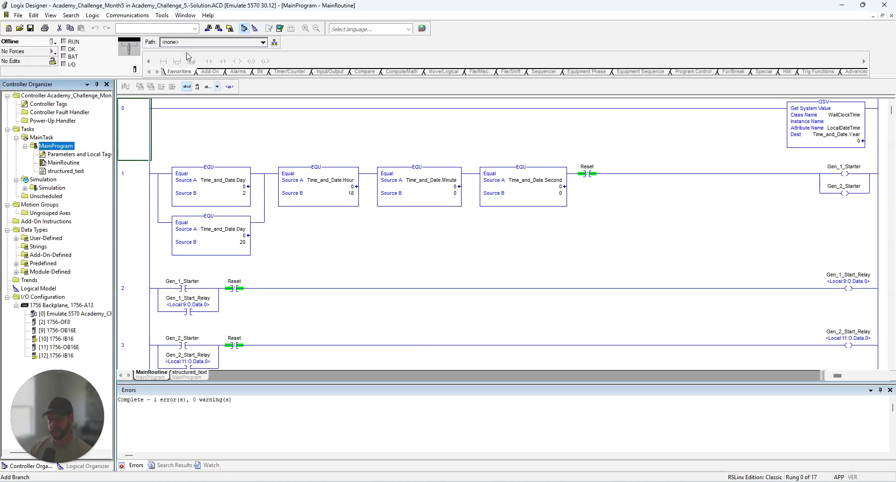
Try importing PumpControl.L5X as a MainProgram routine, cancel after the error, and return to ChatGPT.
{"action": "right_click", "coordinate": [58, 147]}
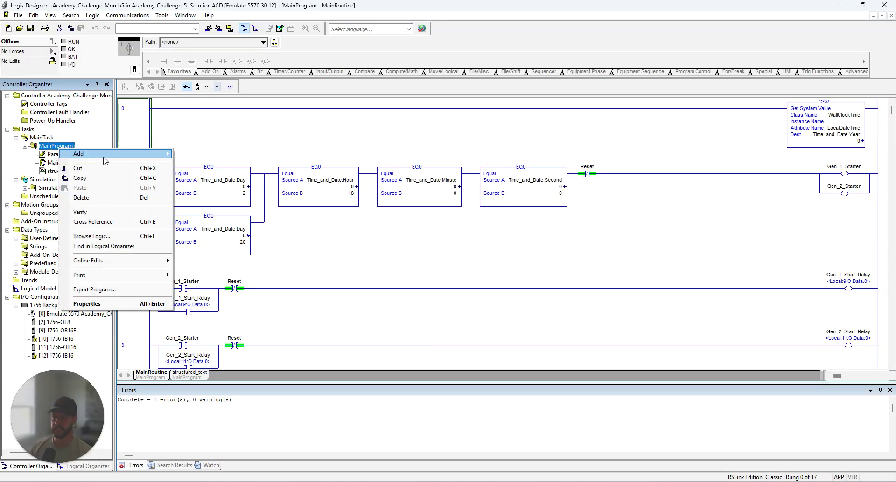
{"action": "mouse_move", "coordinate": [104, 160]}
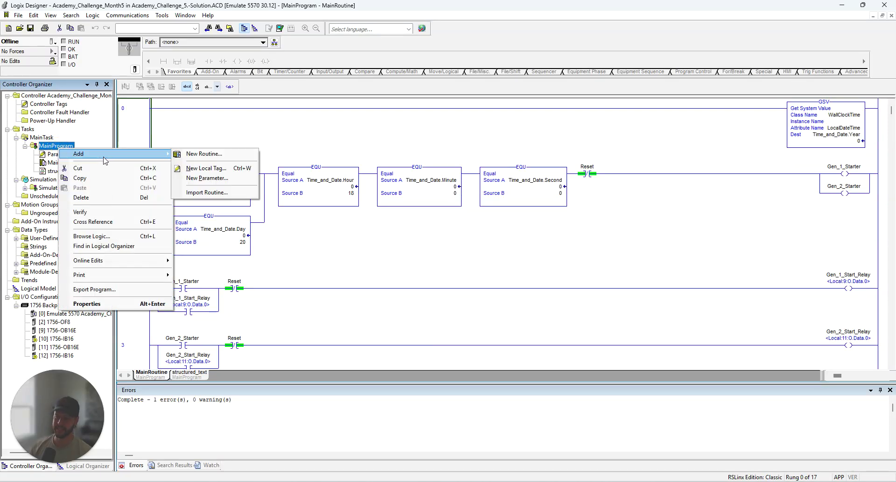
{"action": "left_click", "coordinate": [230, 192]}
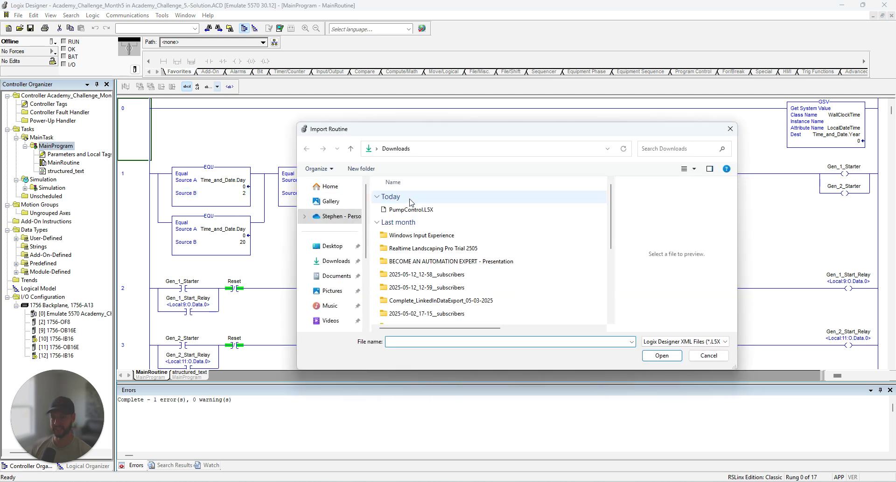
{"action": "double_click", "coordinate": [413, 211]}
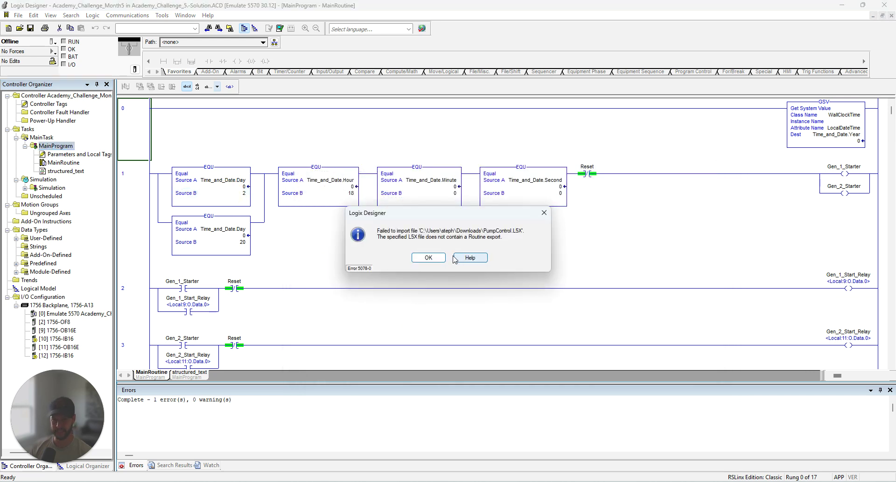
{"action": "left_click", "coordinate": [464, 258]}
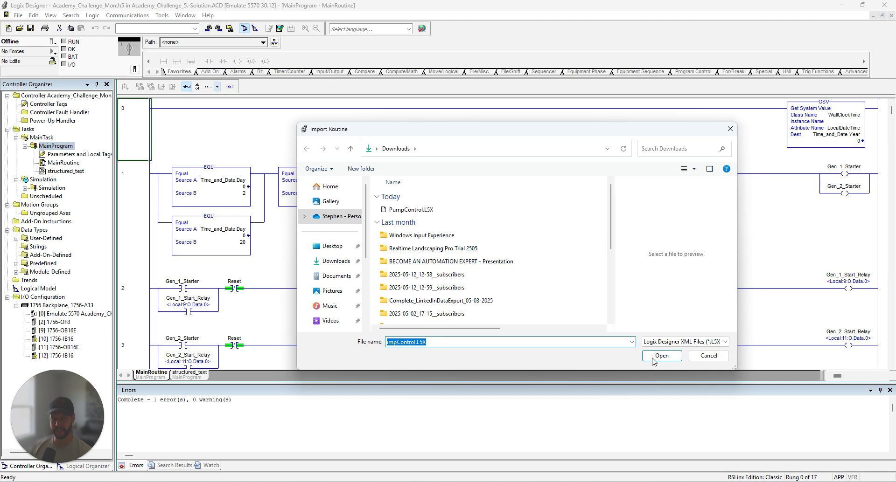
{"action": "left_click", "coordinate": [709, 355]}
{"action": "left_click", "coordinate": [842, 5]}
{"action": "scroll", "coordinate": [434, 241], "scroll_direction": "up", "scroll_amount": 4}
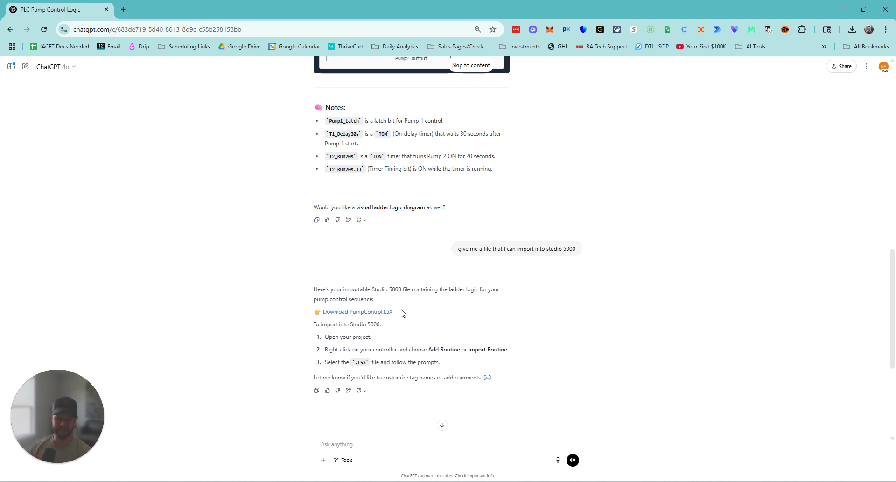
{"action": "scroll", "coordinate": [400, 313], "scroll_direction": "down", "scroll_amount": 1}
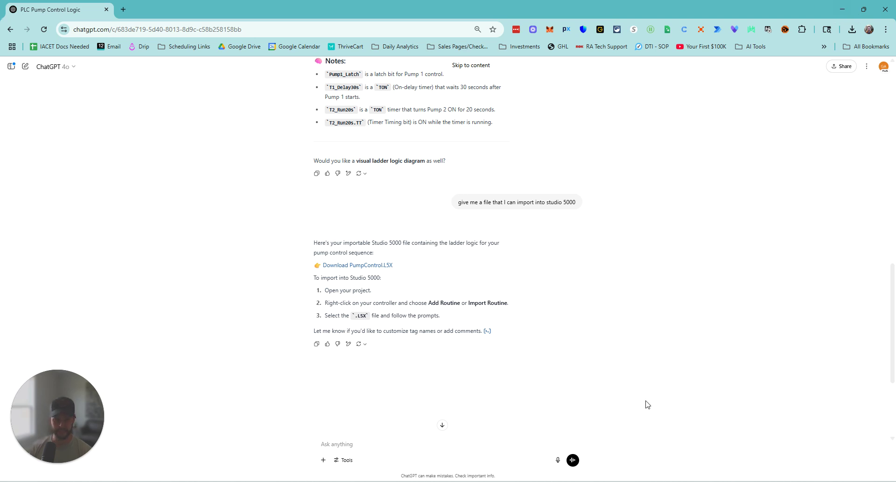
{"action": "scroll", "coordinate": [404, 400], "scroll_direction": "up", "scroll_amount": 1}
{"action": "scroll", "coordinate": [410, 400], "scroll_direction": "down", "scroll_amount": 4}
Attach 12iZ5TICXx.png from Downloads to a new message and send it to ChatGPT.
{"action": "left_click", "coordinate": [374, 443]}
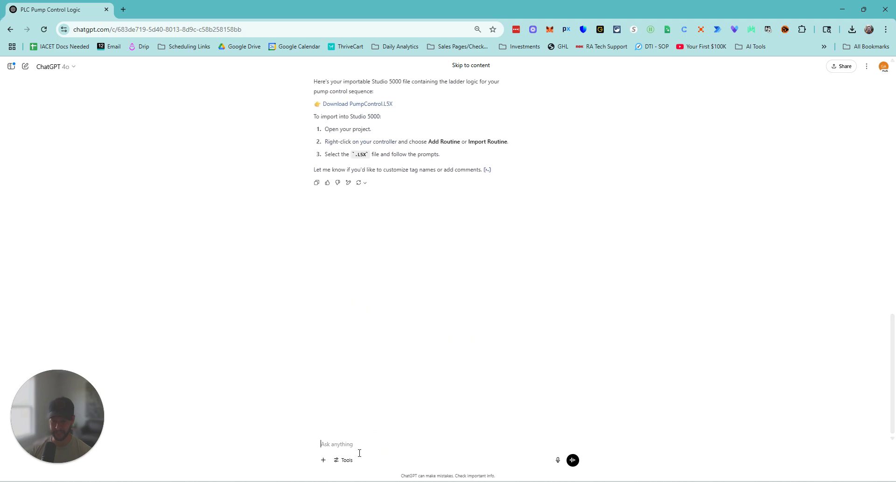
{"action": "left_click", "coordinate": [323, 461]}
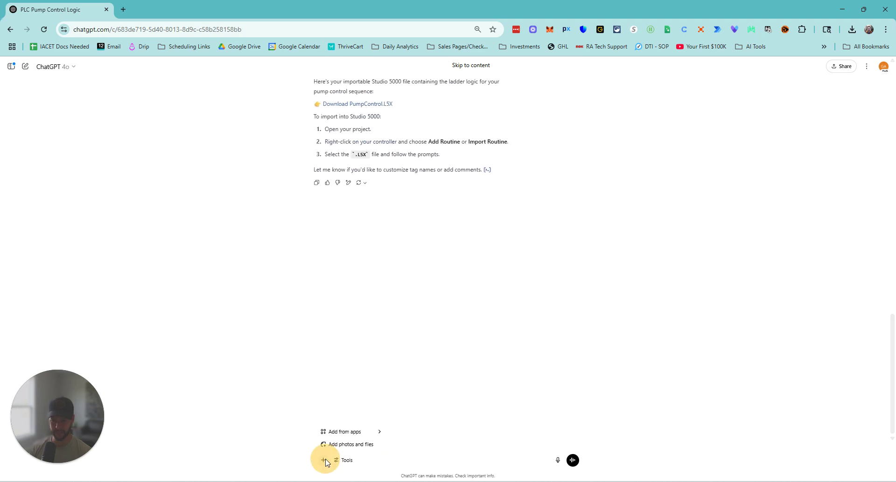
{"action": "left_click", "coordinate": [354, 445]}
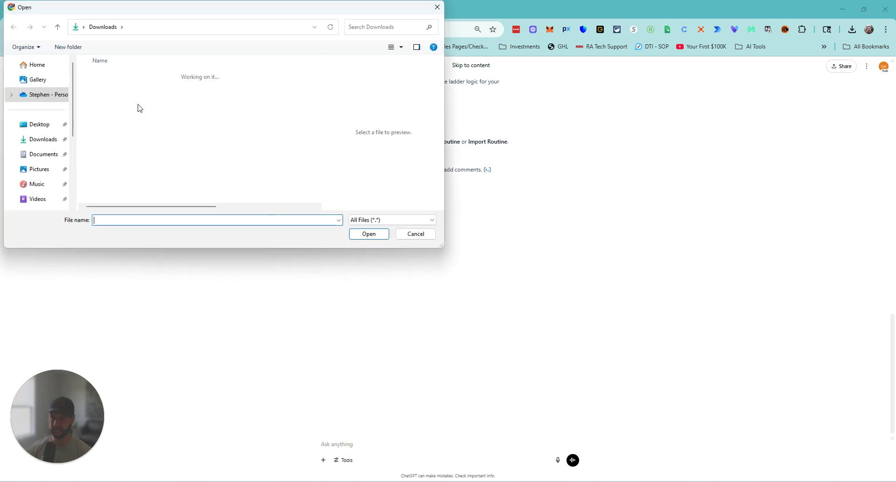
{"action": "left_click", "coordinate": [43, 139]}
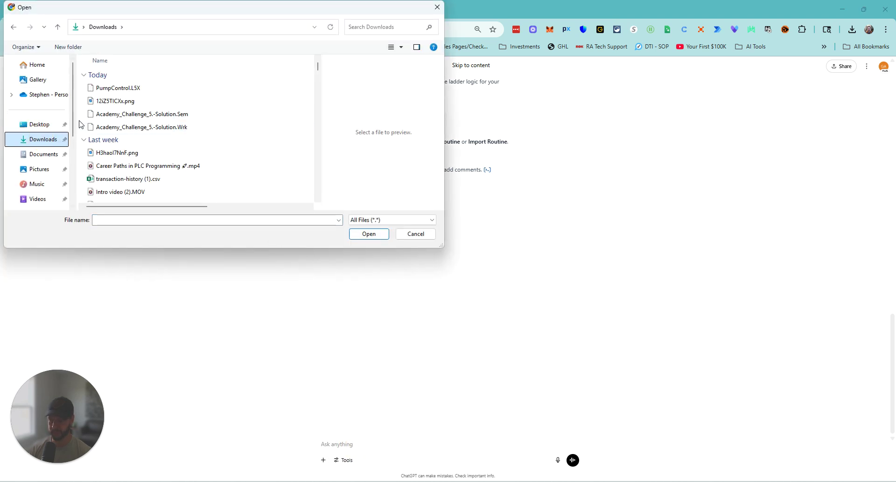
{"action": "left_click", "coordinate": [105, 102]}
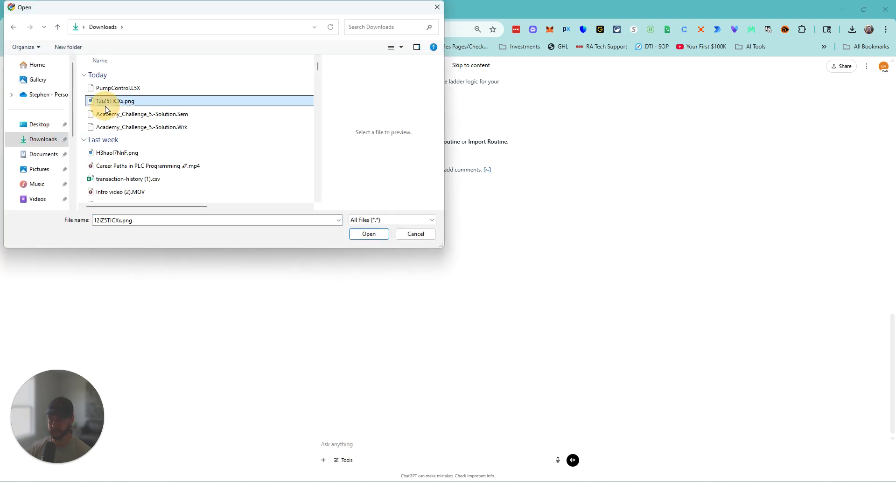
{"action": "left_click", "coordinate": [368, 234]}
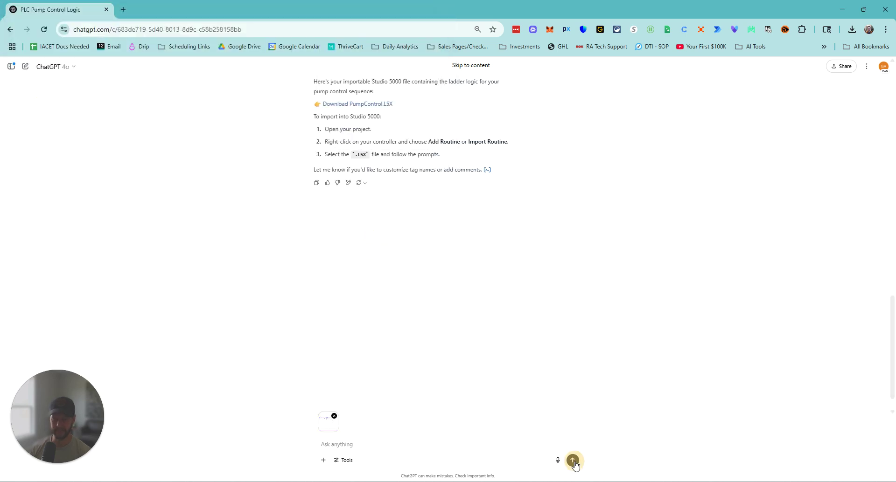
{"action": "left_click", "coordinate": [572, 461]}
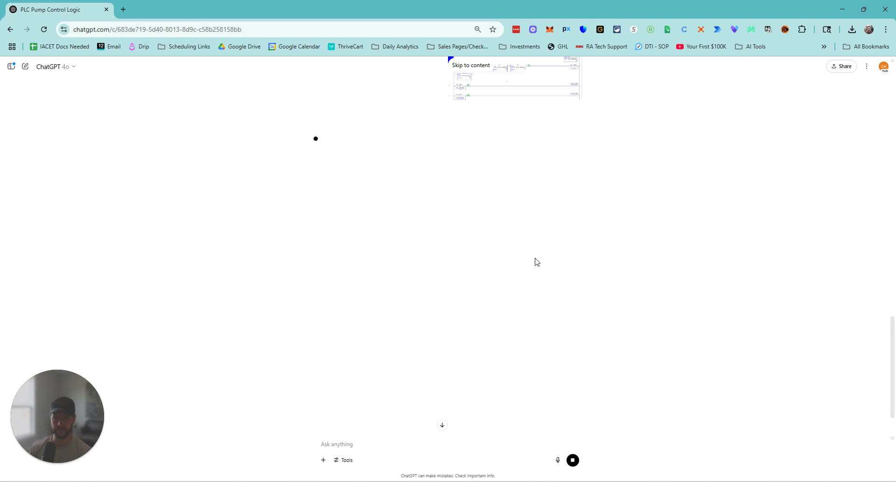
Follow ChatGPT's streamed analysis of the ladder-logic screenshot down to its three suggested fixes.
{"action": "scroll", "coordinate": [537, 262], "scroll_direction": "up", "scroll_amount": 4}
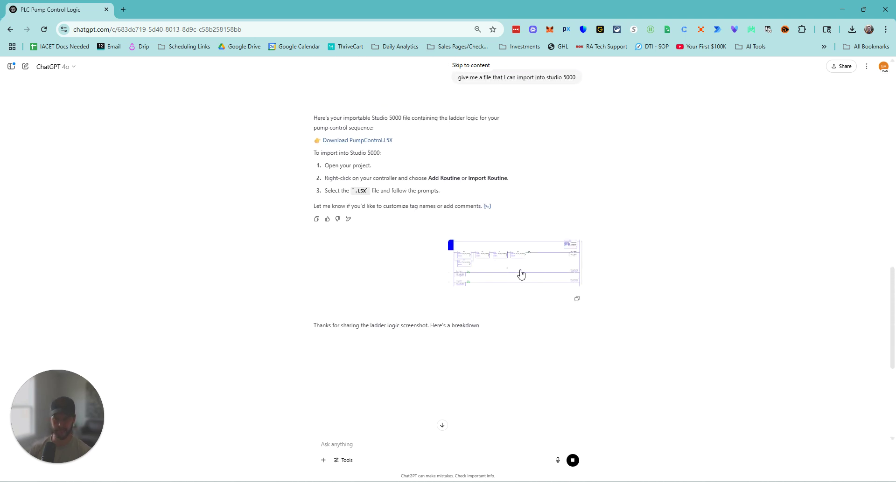
{"action": "left_click", "coordinate": [442, 425]}
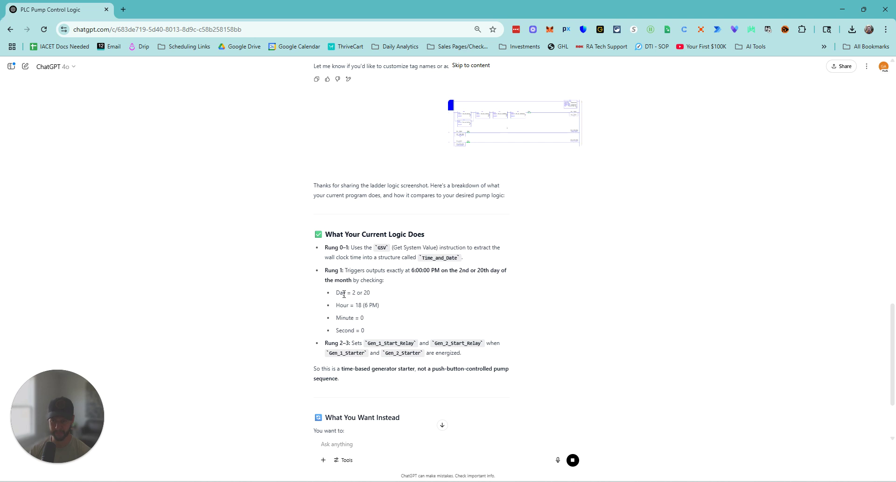
{"action": "scroll", "coordinate": [364, 298], "scroll_direction": "down", "scroll_amount": 2}
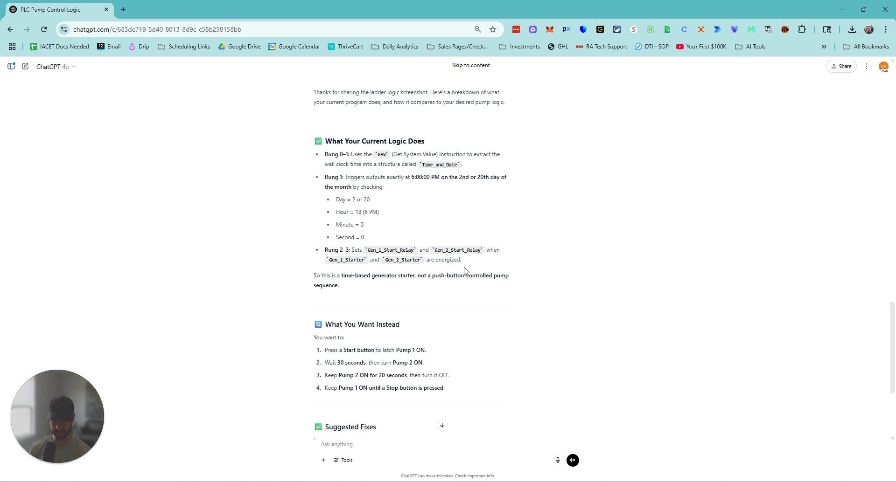
{"action": "scroll", "coordinate": [466, 275], "scroll_direction": "down", "scroll_amount": 1}
{"action": "scroll", "coordinate": [466, 275], "scroll_direction": "down", "scroll_amount": 1}
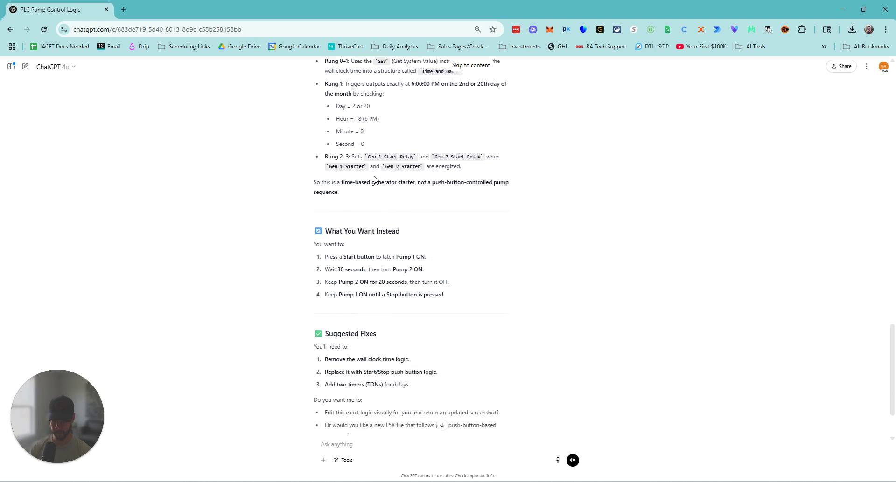
{"action": "scroll", "coordinate": [438, 213], "scroll_direction": "down", "scroll_amount": 2}
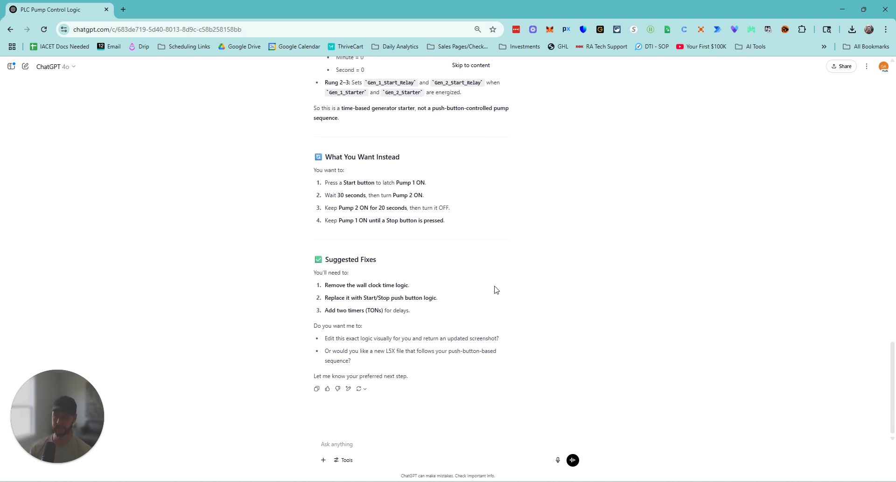
{"action": "scroll", "coordinate": [459, 212], "scroll_direction": "up", "scroll_amount": 1}
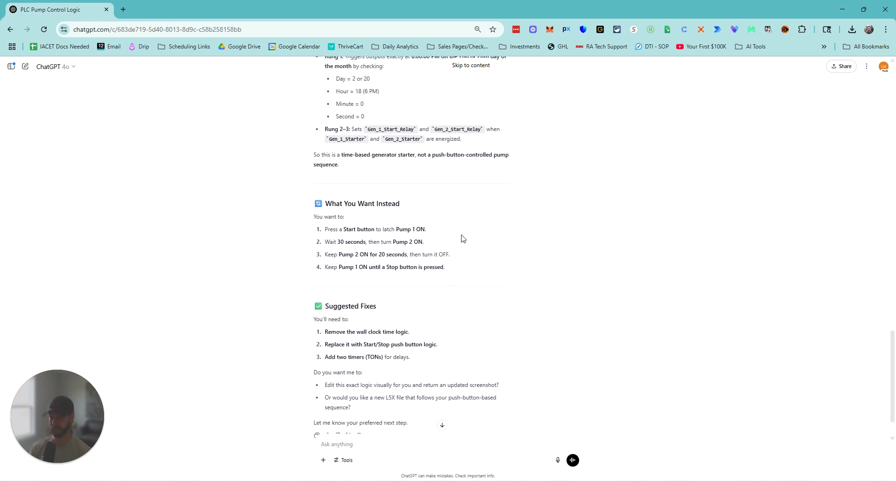
{"action": "scroll", "coordinate": [460, 237], "scroll_direction": "up", "scroll_amount": 6}
{"action": "left_click", "coordinate": [515, 186]}
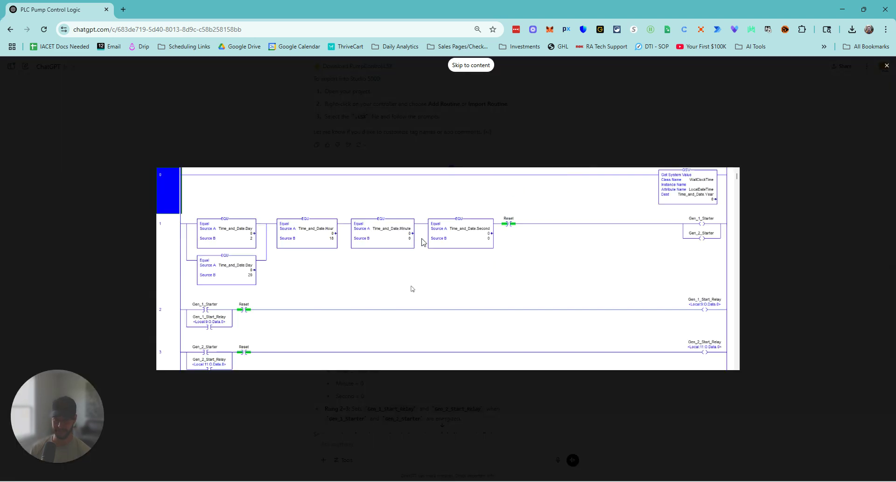
{"action": "left_click", "coordinate": [811, 265]}
{"action": "scroll", "coordinate": [466, 353], "scroll_direction": "down", "scroll_amount": 1}
{"action": "scroll", "coordinate": [466, 353], "scroll_direction": "down", "scroll_amount": 3}
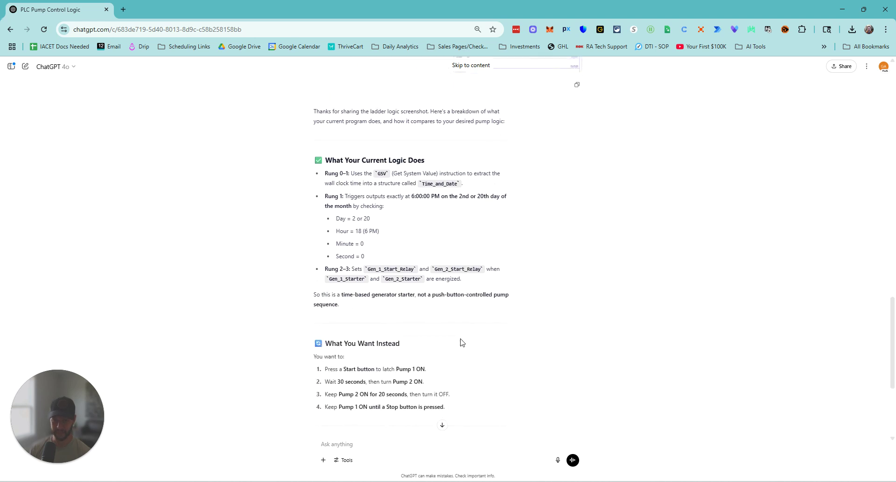
{"action": "double_click", "coordinate": [385, 112]}
{"action": "left_click", "coordinate": [407, 121]}
{"action": "scroll", "coordinate": [366, 136], "scroll_direction": "down", "scroll_amount": 4}
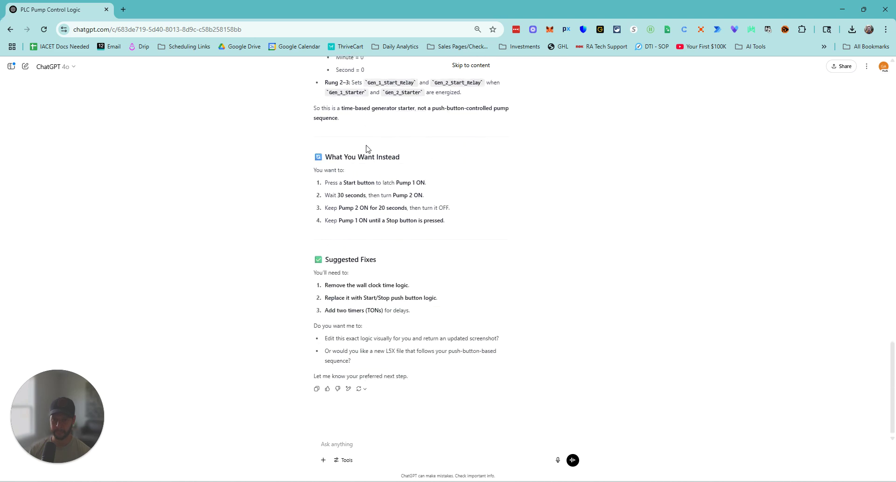
{"action": "scroll", "coordinate": [386, 359], "scroll_direction": "up", "scroll_amount": 7}
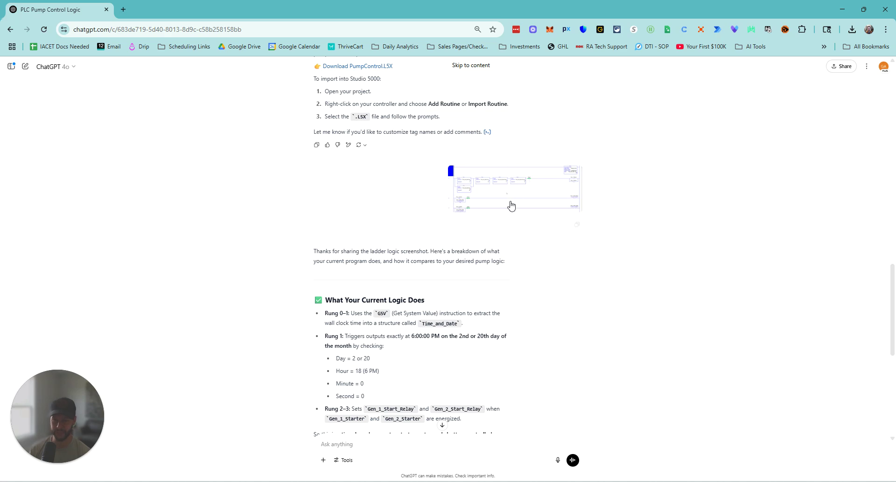
{"action": "left_click", "coordinate": [507, 177]}
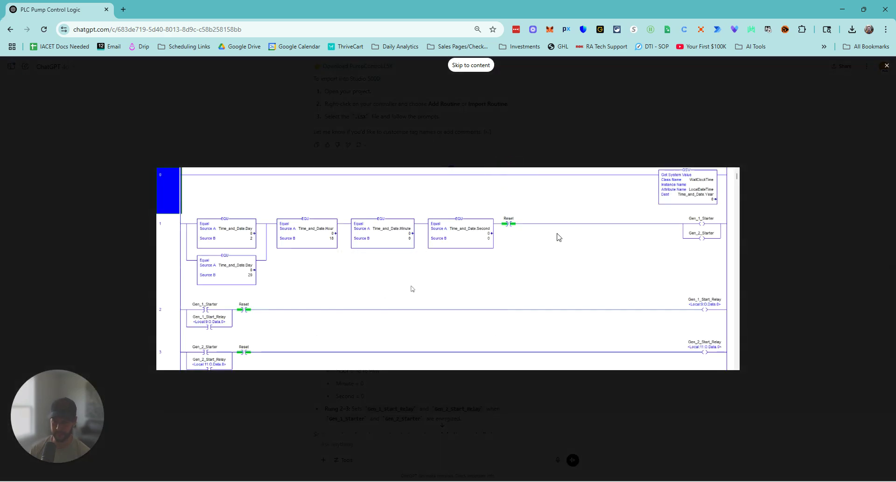
{"action": "left_click", "coordinate": [824, 264]}
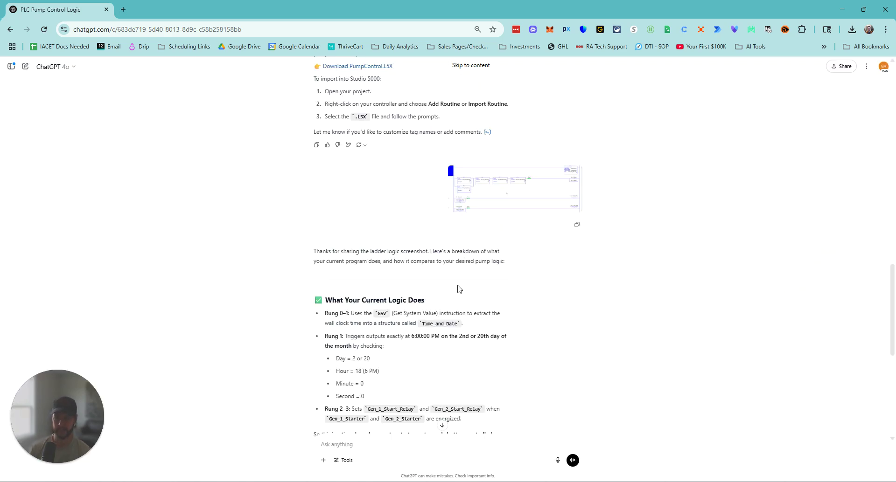
{"action": "scroll", "coordinate": [458, 289], "scroll_direction": "down", "scroll_amount": 4}
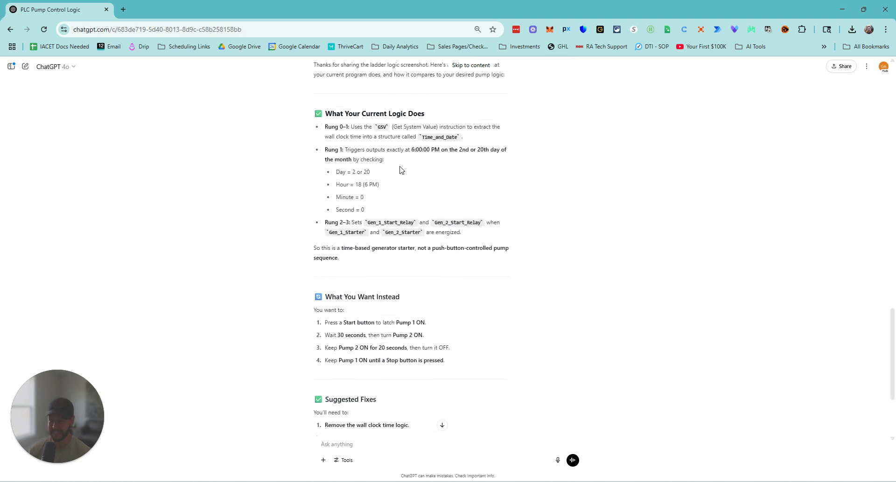
{"action": "scroll", "coordinate": [405, 264], "scroll_direction": "down", "scroll_amount": 1}
{"action": "scroll", "coordinate": [410, 295], "scroll_direction": "down", "scroll_amount": 2}
{"action": "scroll", "coordinate": [376, 207], "scroll_direction": "up", "scroll_amount": 3}
{"action": "scroll", "coordinate": [384, 180], "scroll_direction": "up", "scroll_amount": 1}
{"action": "double_click", "coordinate": [380, 174]}
{"action": "scroll", "coordinate": [560, 247], "scroll_direction": "up", "scroll_amount": 3}
{"action": "scroll", "coordinate": [526, 254], "scroll_direction": "down", "scroll_amount": 7}
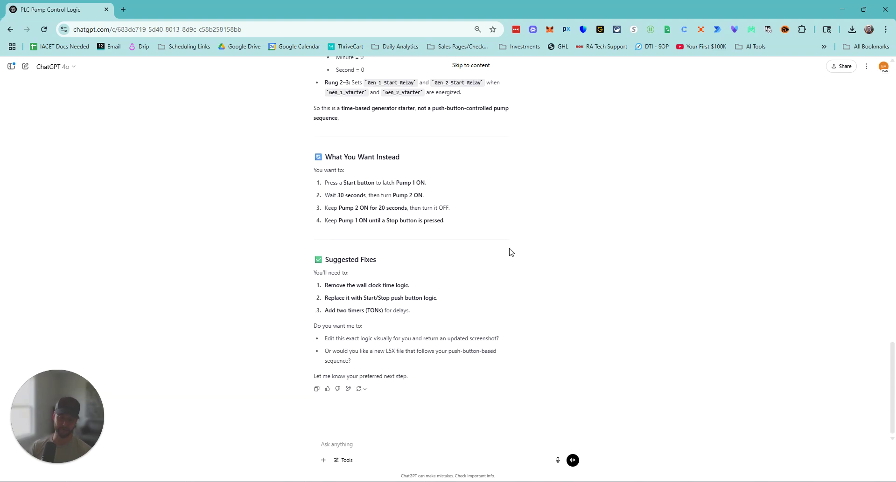
{"action": "scroll", "coordinate": [523, 271], "scroll_direction": "up", "scroll_amount": 9}
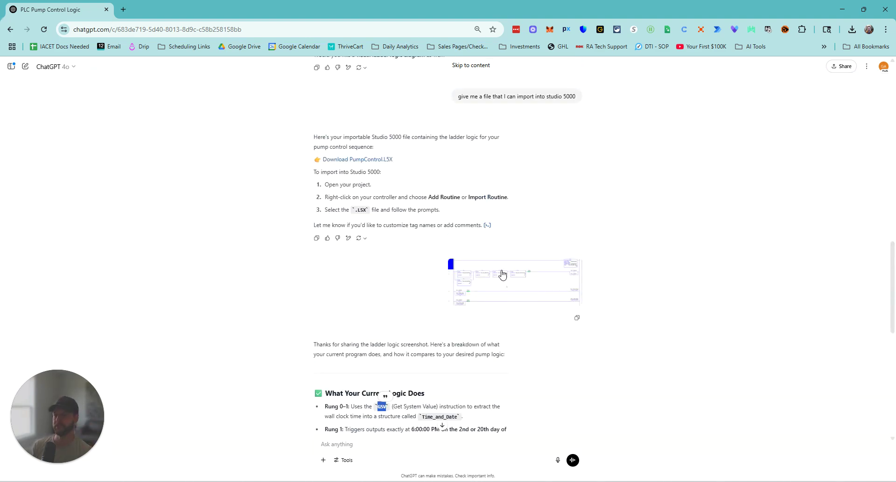
{"action": "left_click", "coordinate": [521, 301]}
{"action": "left_click", "coordinate": [632, 258]}
{"action": "scroll", "coordinate": [554, 293], "scroll_direction": "down", "scroll_amount": 5}
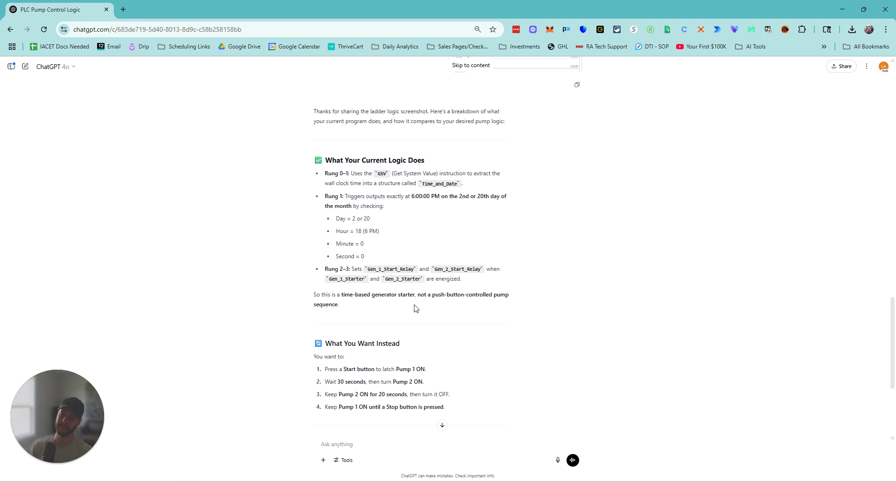
{"action": "scroll", "coordinate": [416, 308], "scroll_direction": "down", "scroll_amount": 3}
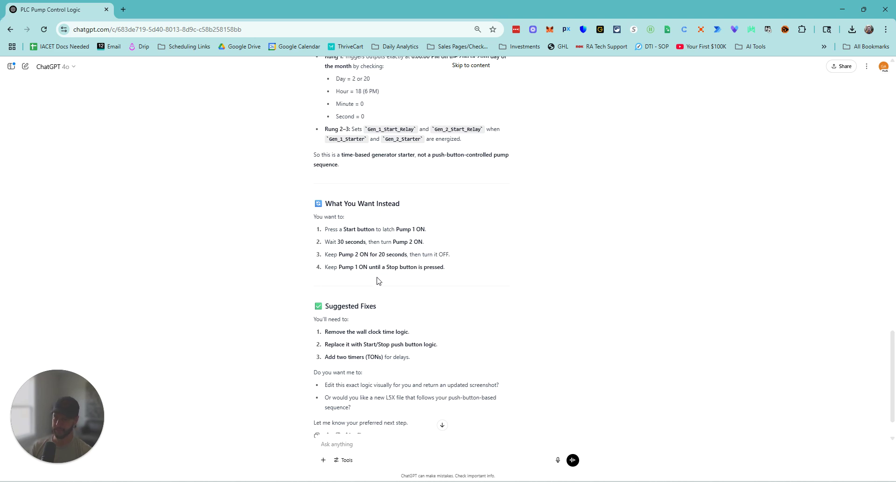
{"action": "scroll", "coordinate": [384, 266], "scroll_direction": "down", "scroll_amount": 1}
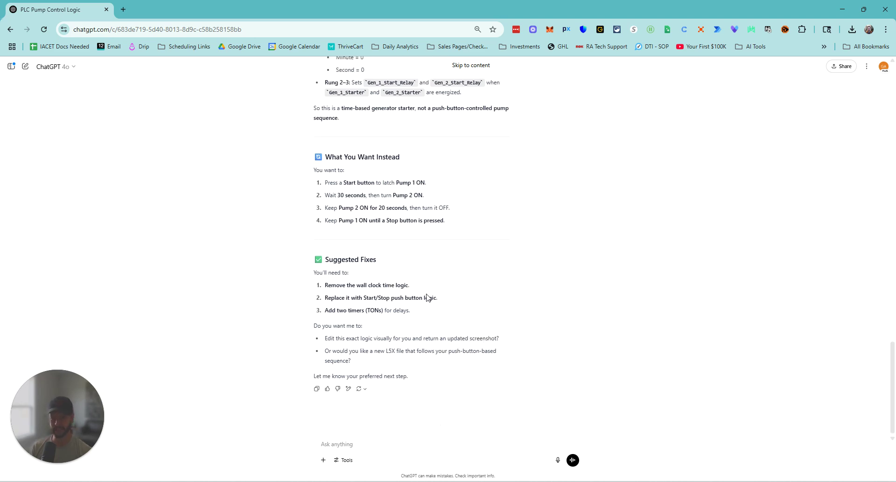
{"action": "scroll", "coordinate": [458, 297], "scroll_direction": "up", "scroll_amount": 5}
{"action": "scroll", "coordinate": [460, 308], "scroll_direction": "up", "scroll_amount": 4}
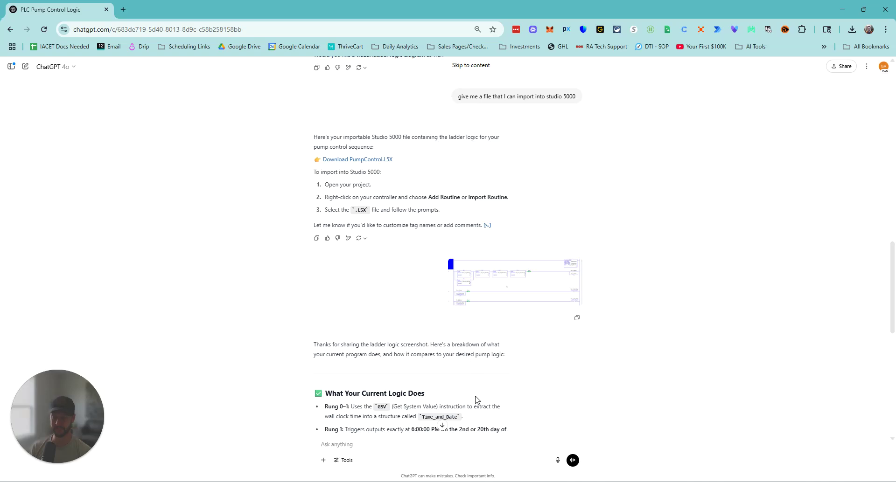
{"action": "scroll", "coordinate": [475, 396], "scroll_direction": "down", "scroll_amount": 2}
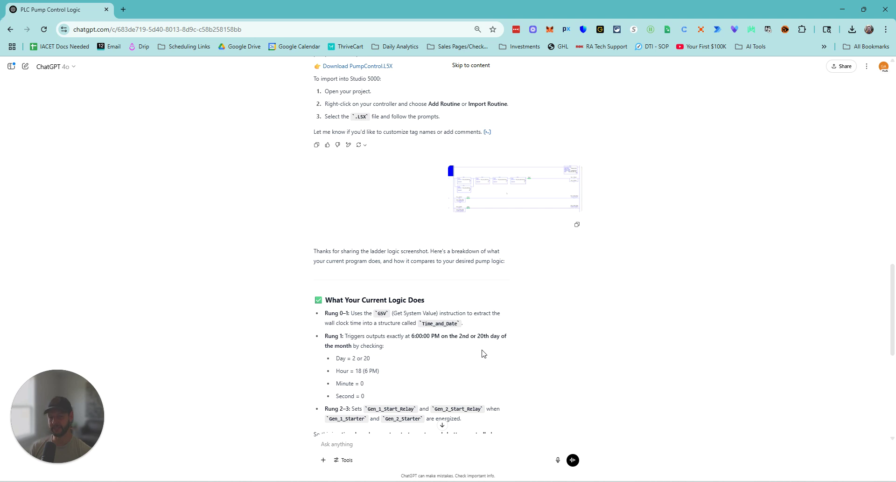
{"action": "scroll", "coordinate": [483, 354], "scroll_direction": "down", "scroll_amount": 3}
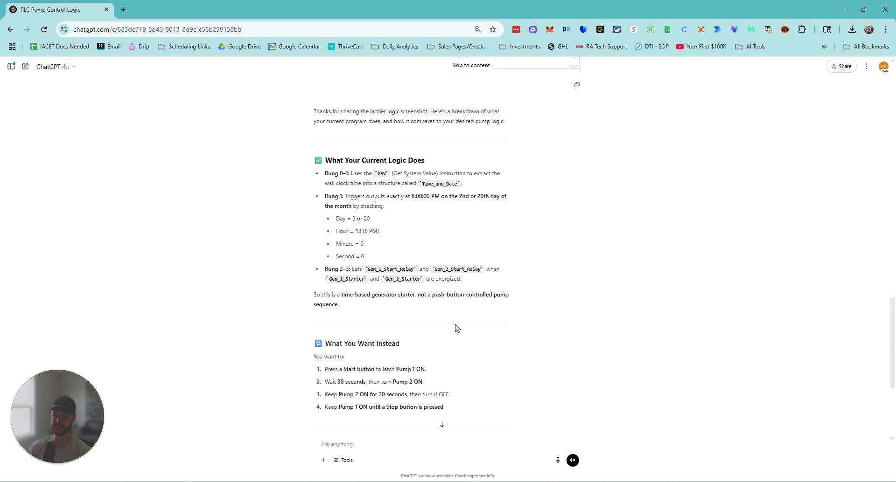